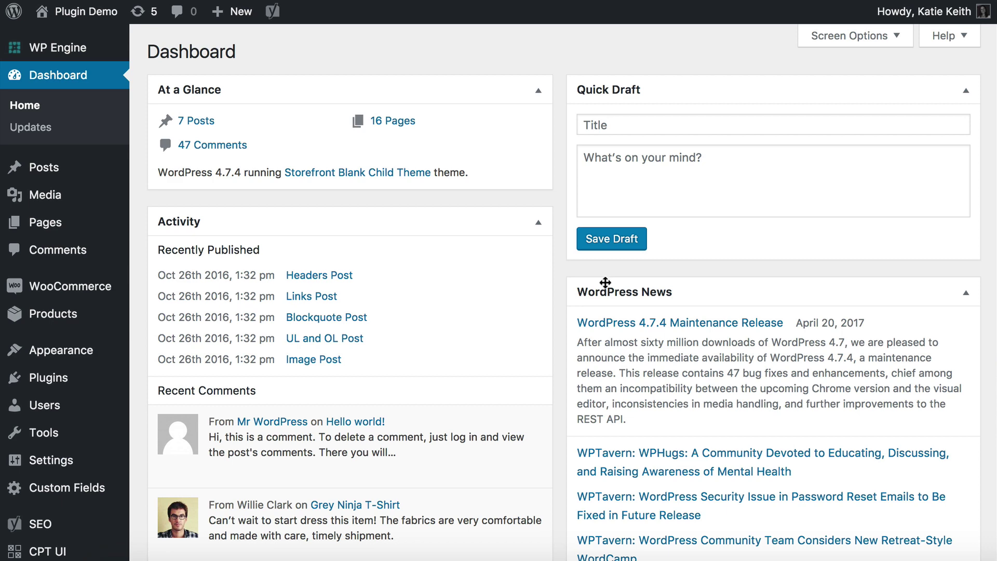
# Open the list of installed plugins and examine the Advanced Custom Fields and Custom Post Type UI entries
pyautogui.scroll(-3, 557, 301)
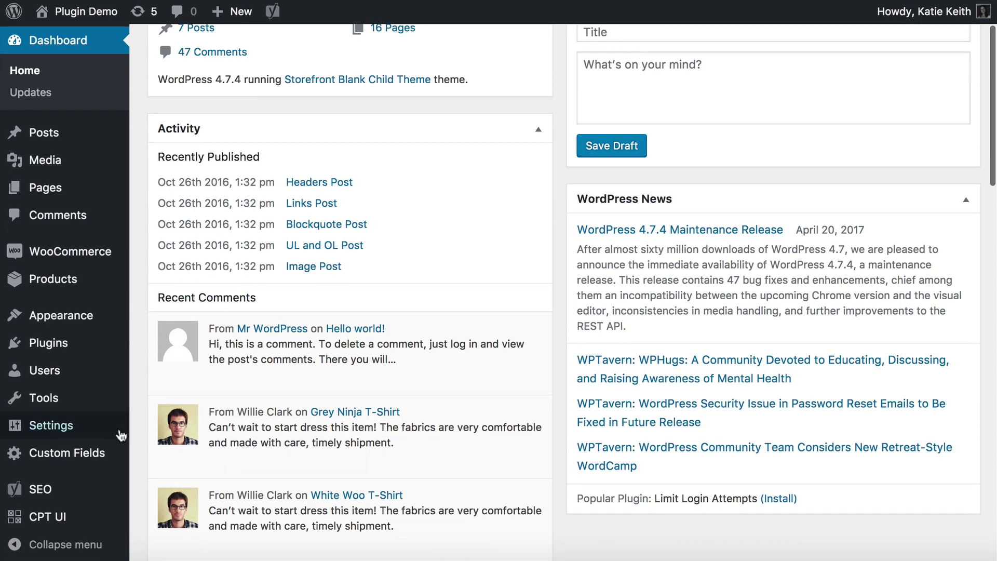
pyautogui.moveTo(56, 354)
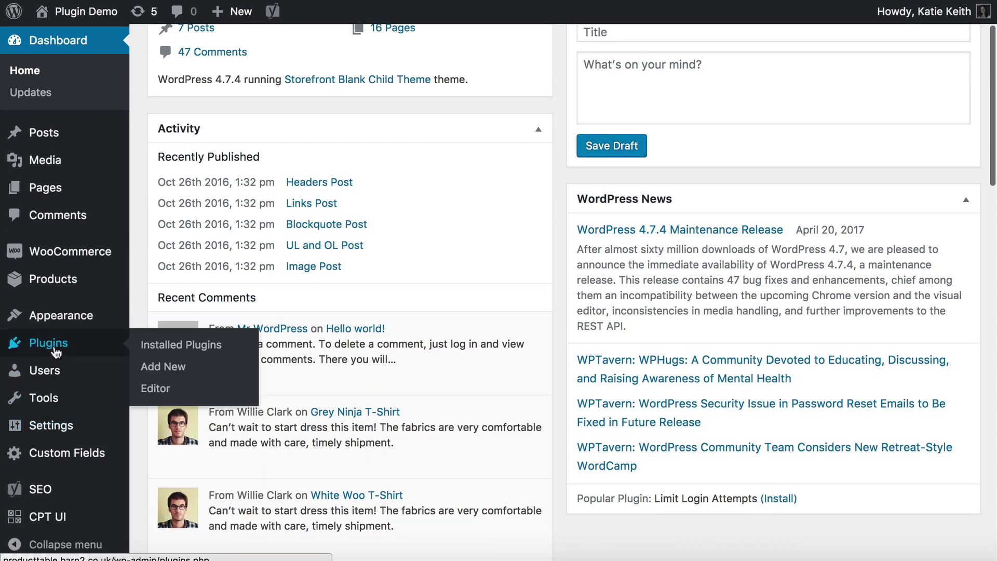
pyautogui.click(185, 345)
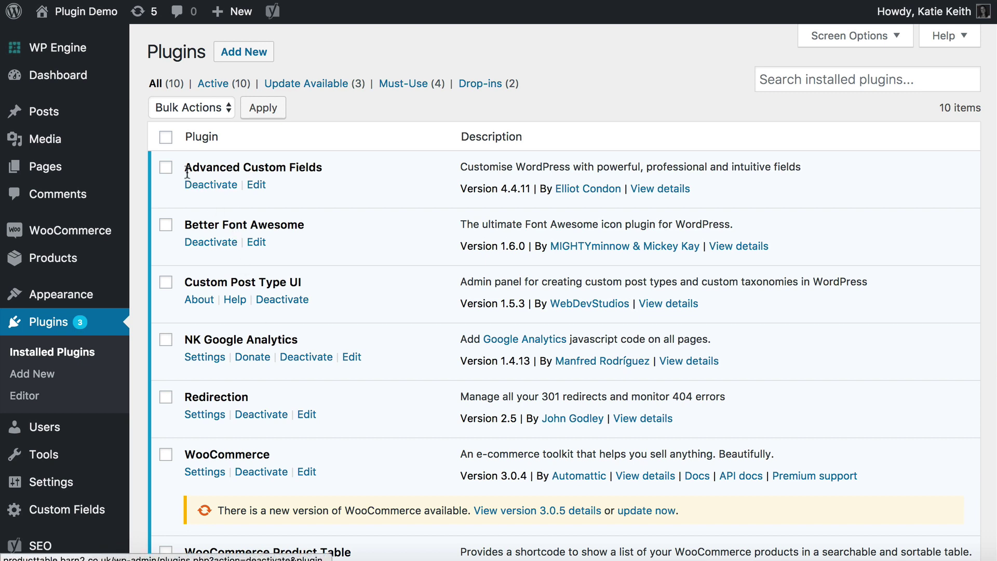
pyautogui.moveTo(184, 166); pyautogui.dragTo(323, 168)
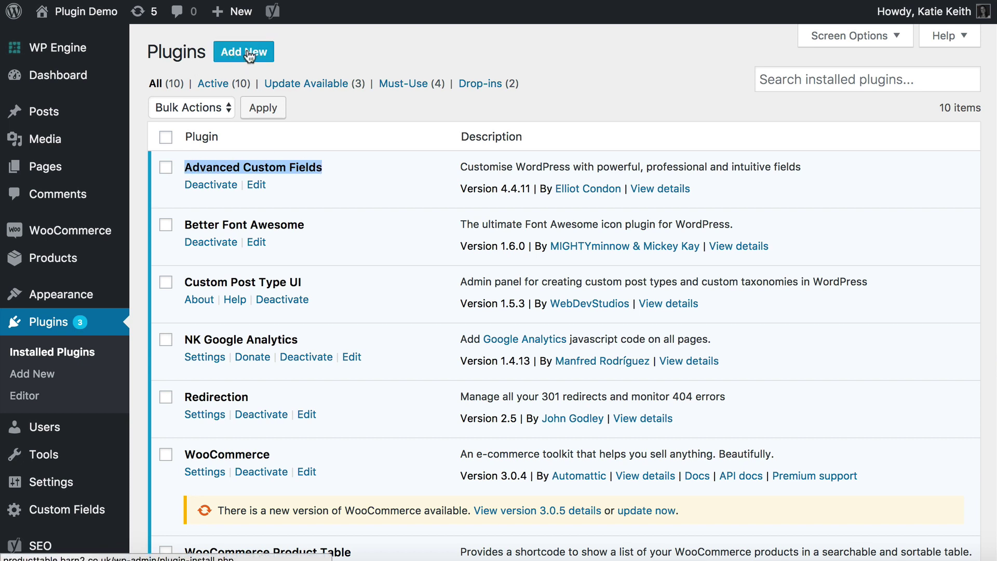
pyautogui.click(248, 166)
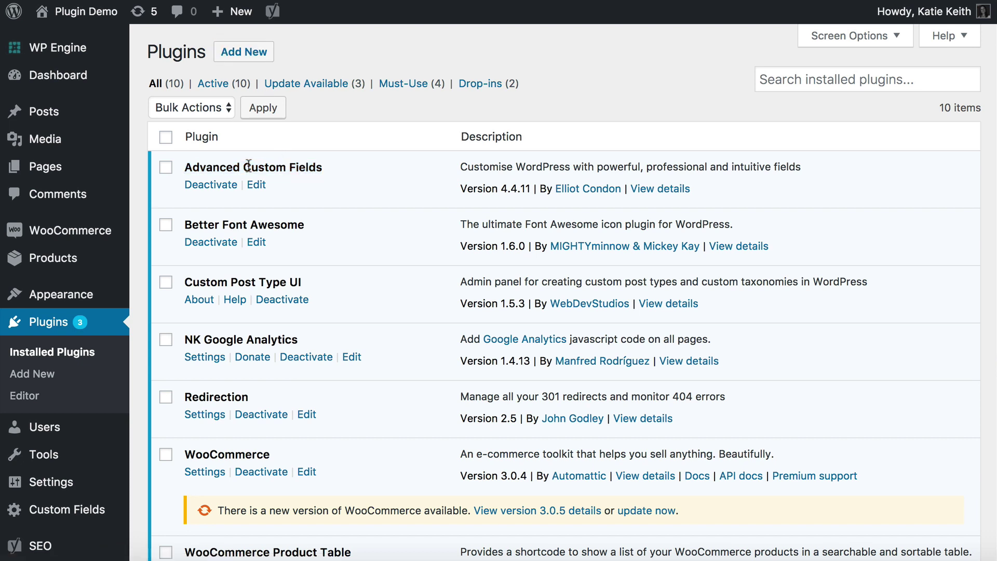
pyautogui.moveTo(185, 282); pyautogui.dragTo(306, 289)
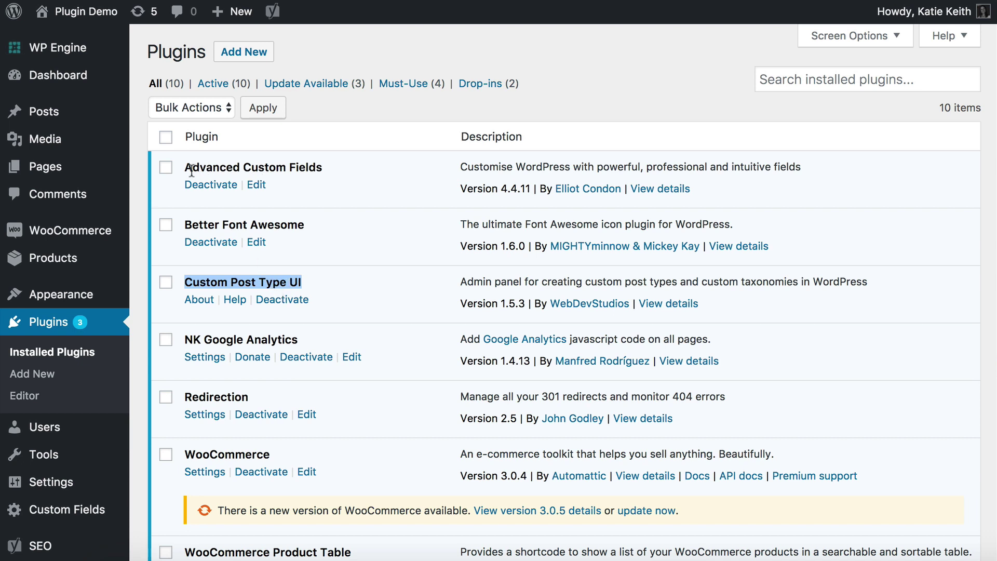
pyautogui.moveTo(185, 169); pyautogui.dragTo(320, 172)
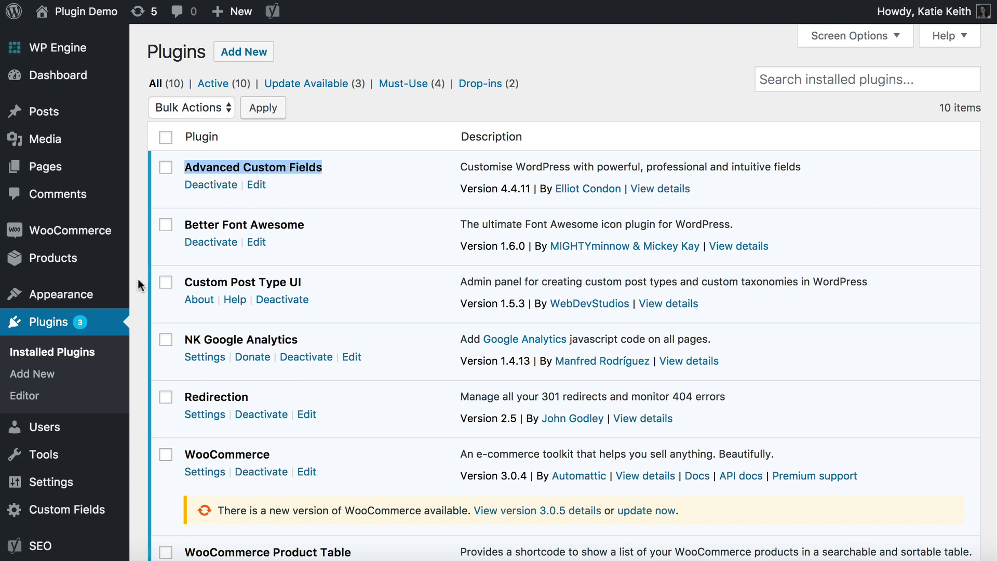
# Create a new custom field group titled "Used Clothing"
pyautogui.scroll(-3, 71, 431)
pyautogui.moveTo(69, 460)
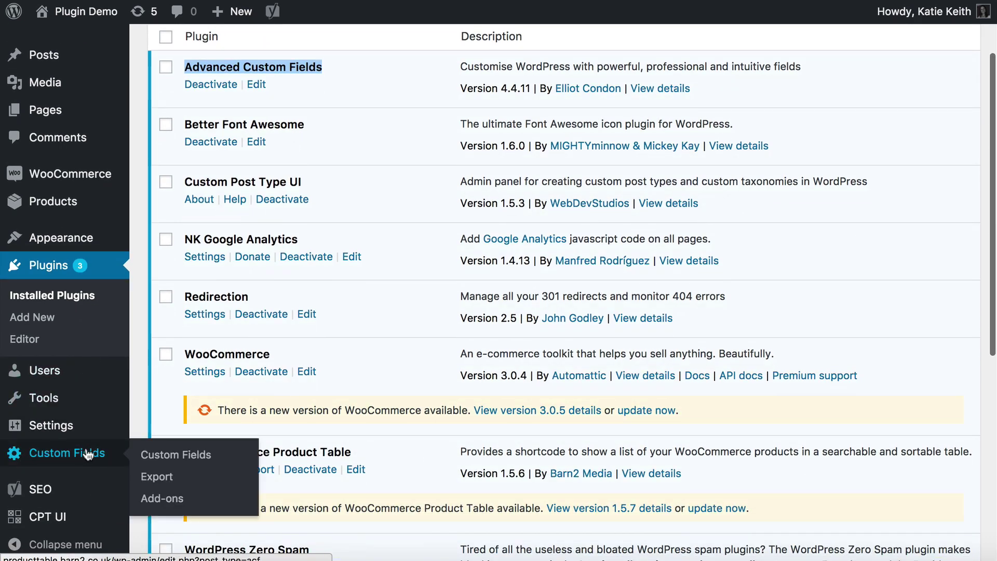
pyautogui.click(68, 456)
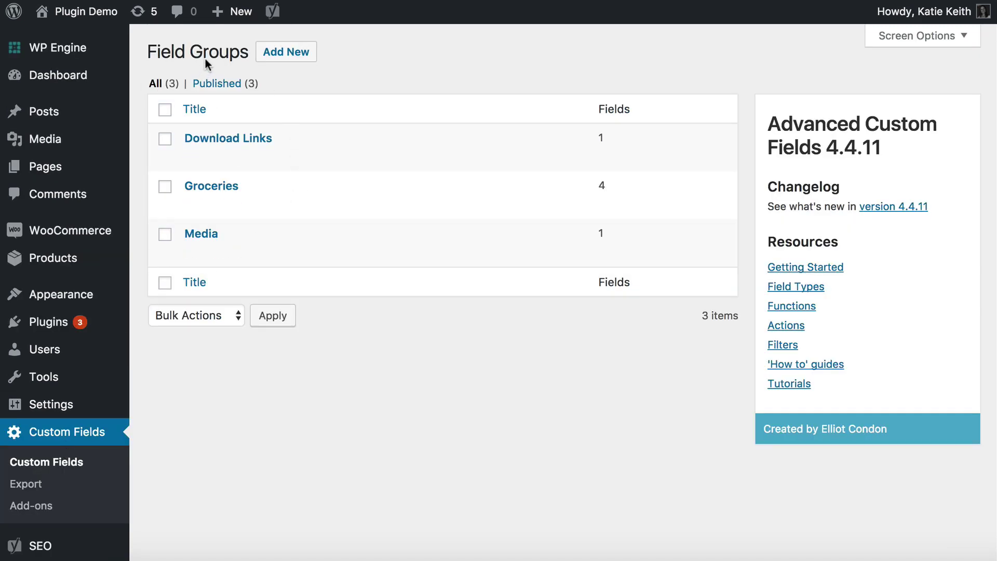
pyautogui.click(285, 56)
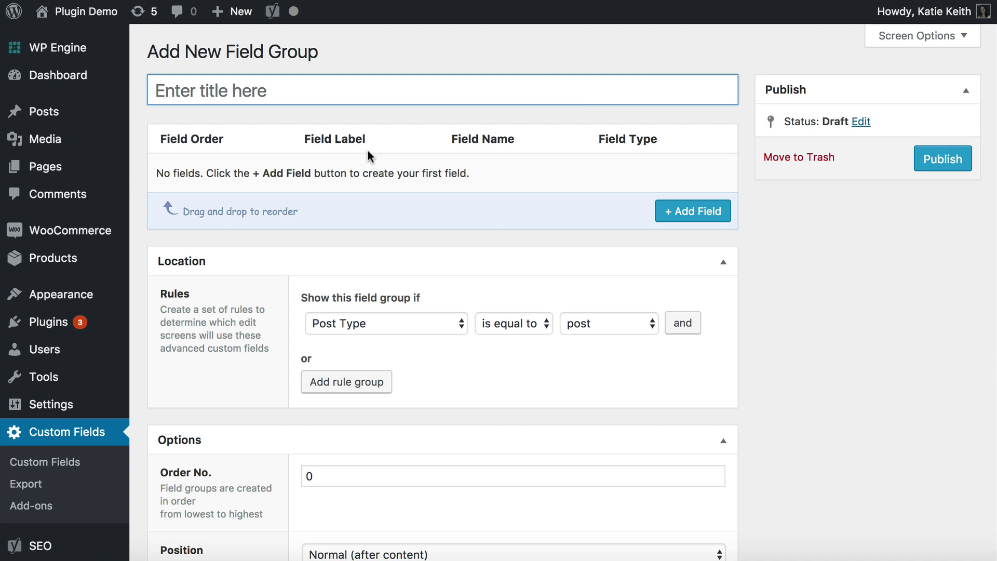
pyautogui.write('C')
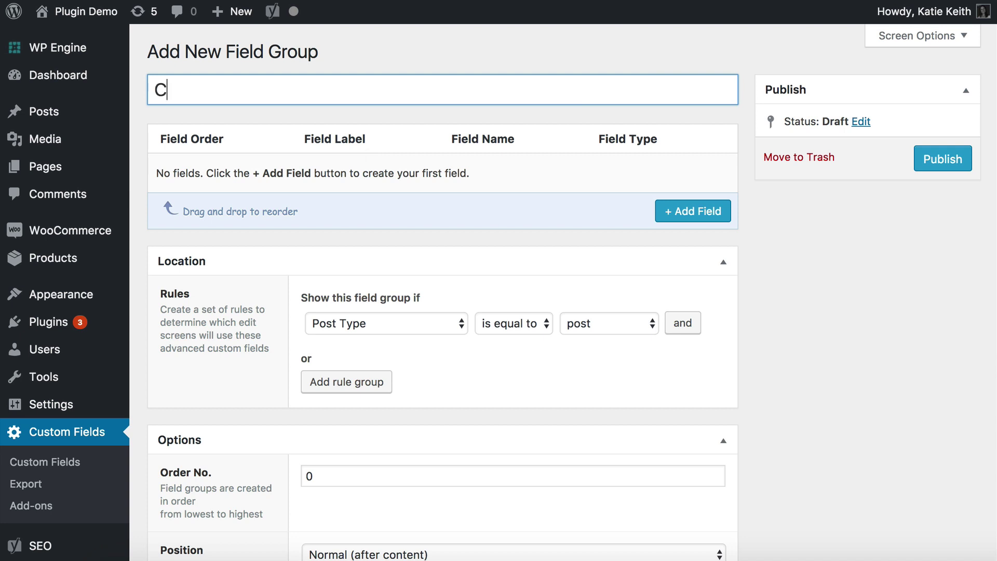
pyautogui.press('BackSpace')
pyautogui.write('Used Clothing')
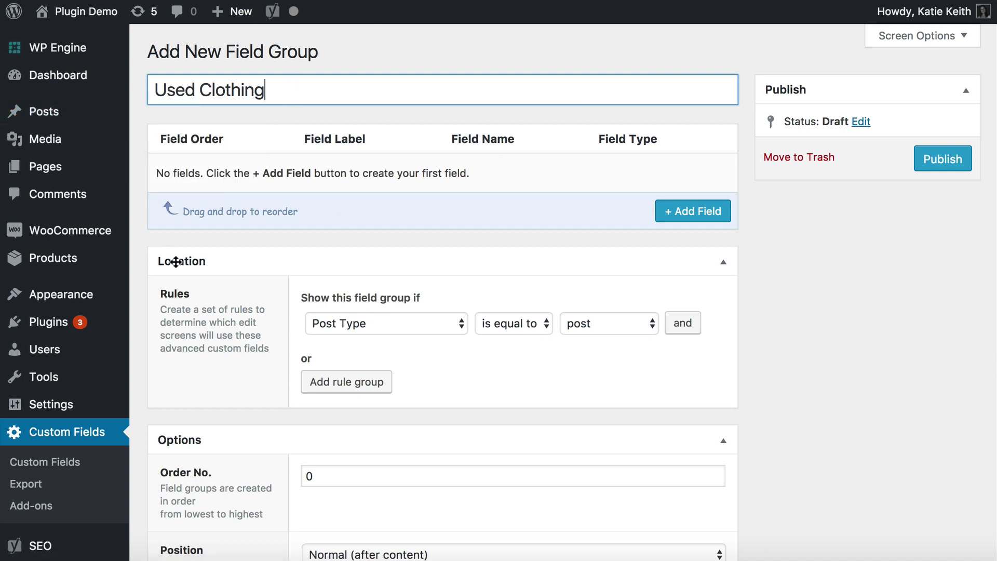
# Set the field group's location rule to Post Type is equal to product
pyautogui.click(365, 323)
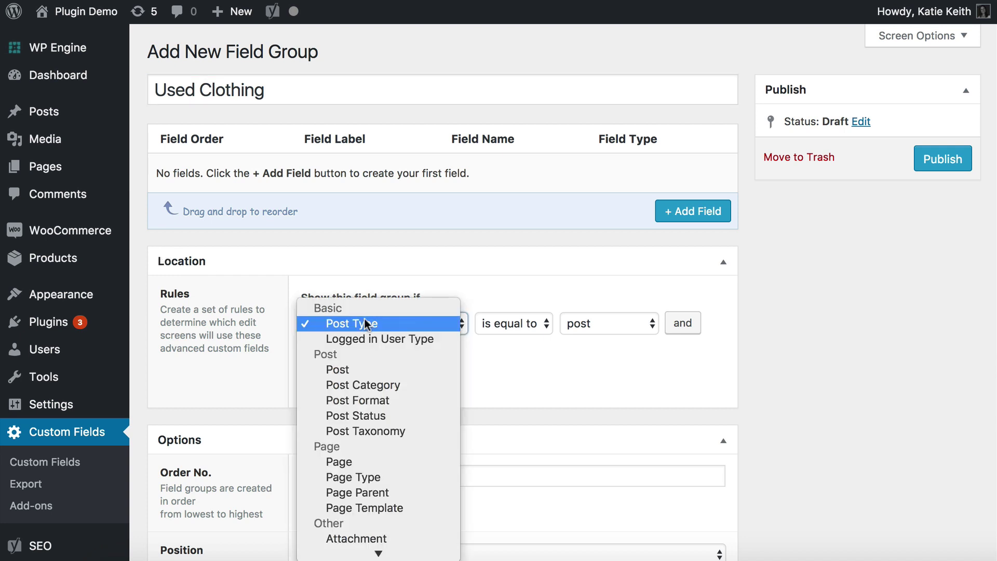
pyautogui.click(356, 326)
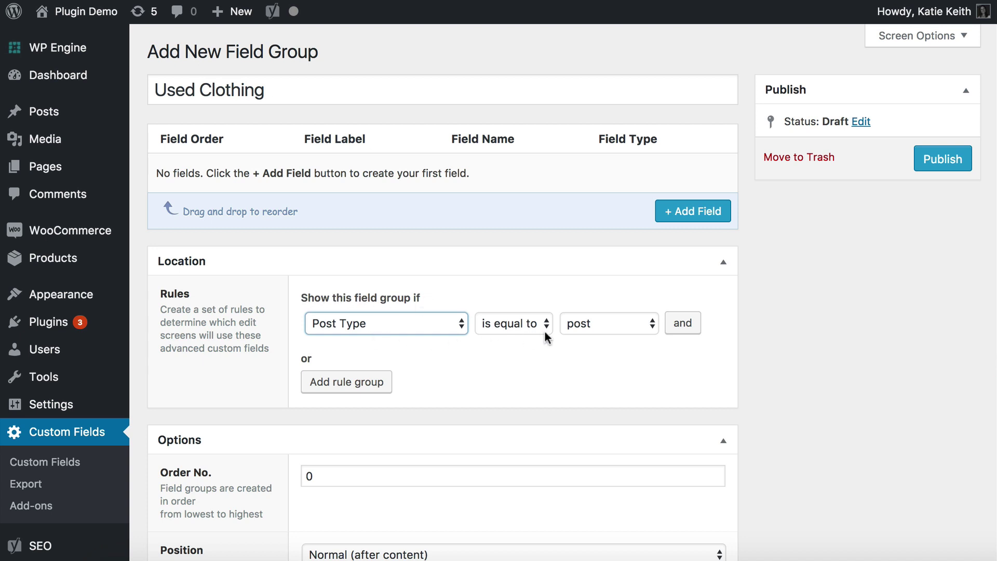
pyautogui.click(596, 326)
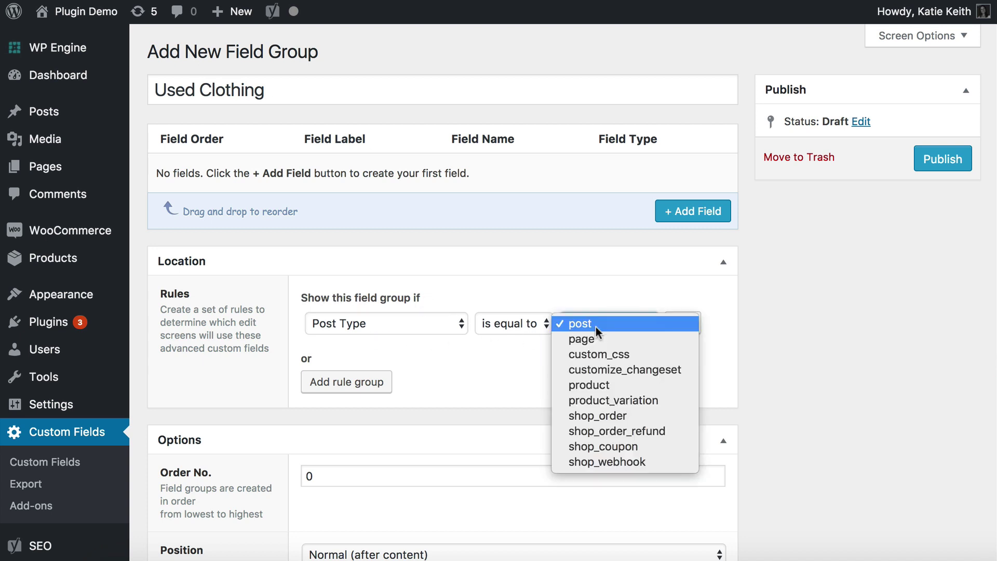
pyautogui.click(616, 385)
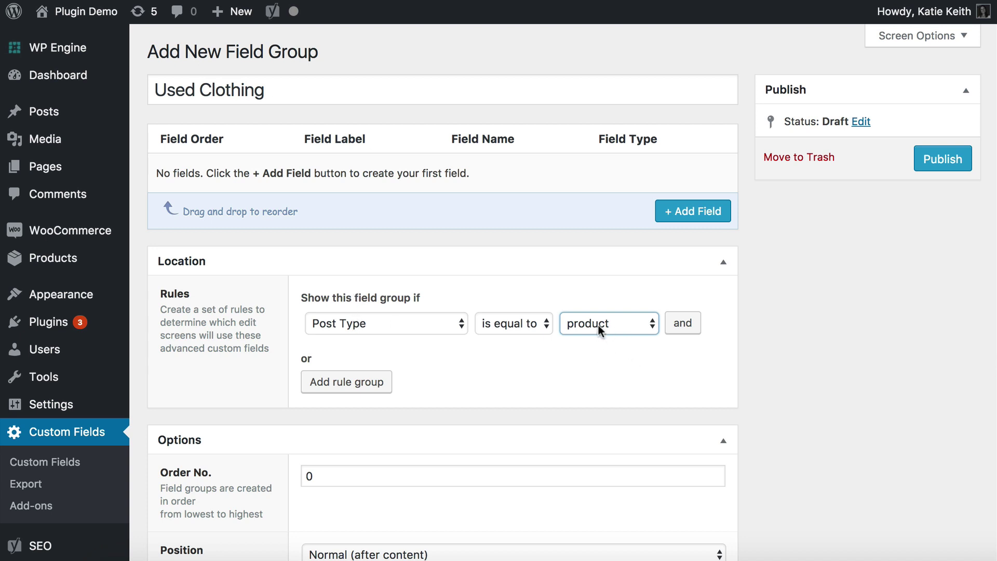
pyautogui.moveTo(69, 117)
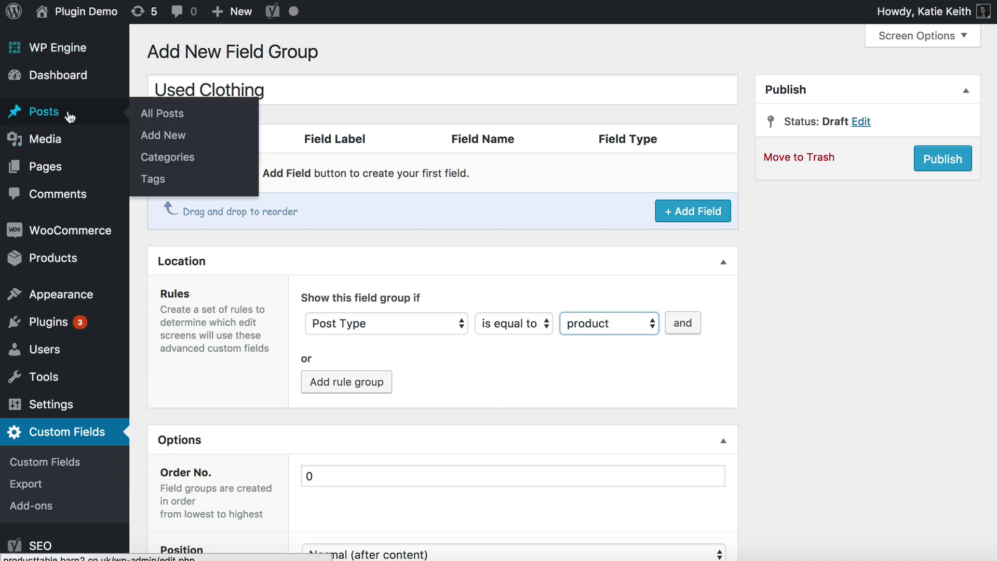
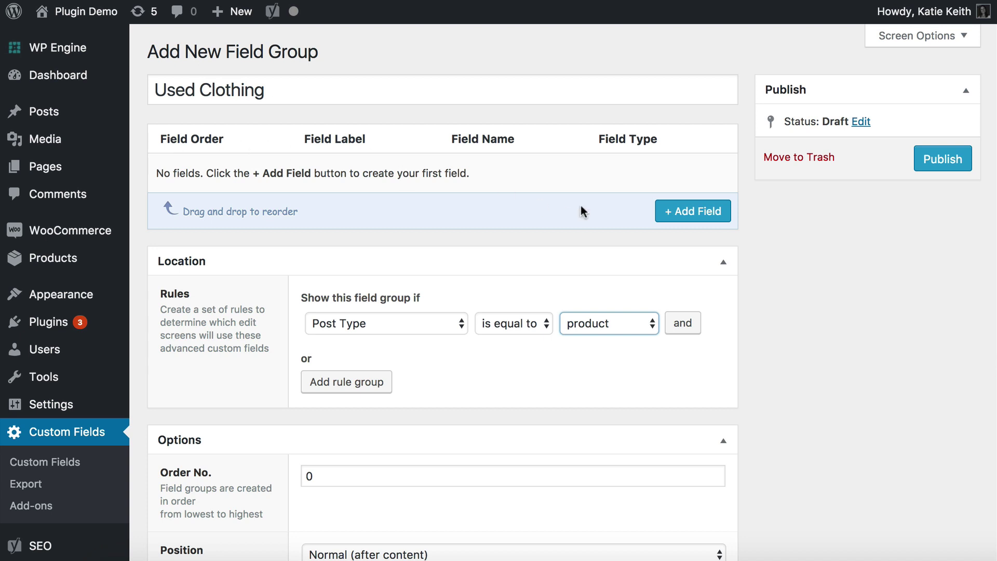
# Add a field to the group with the label "Condition" and the field name "condition"
pyautogui.click(693, 212)
pyautogui.click(368, 220)
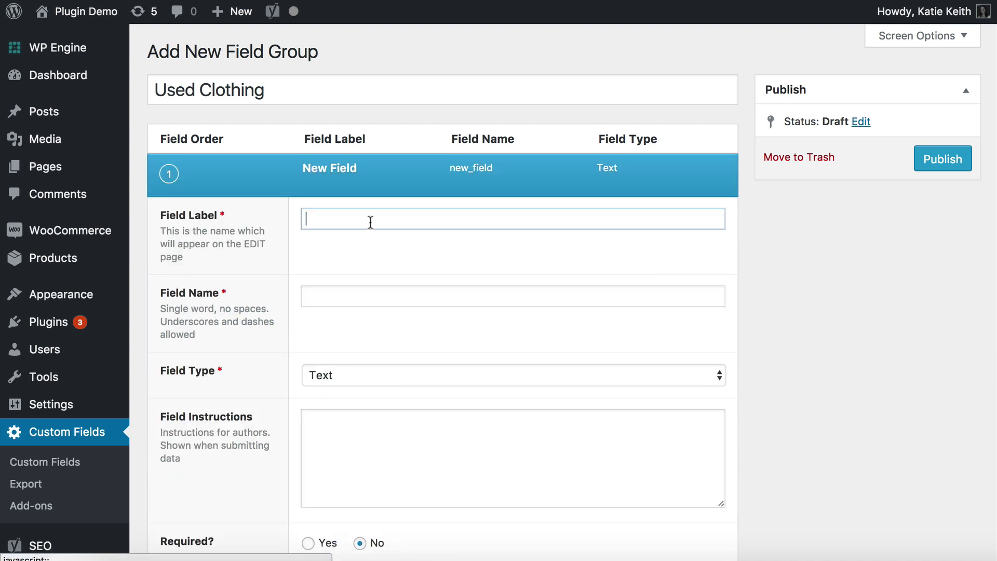
pyautogui.scroll(-2, 358, 219)
pyautogui.write('Condition')
pyautogui.press('Tab')
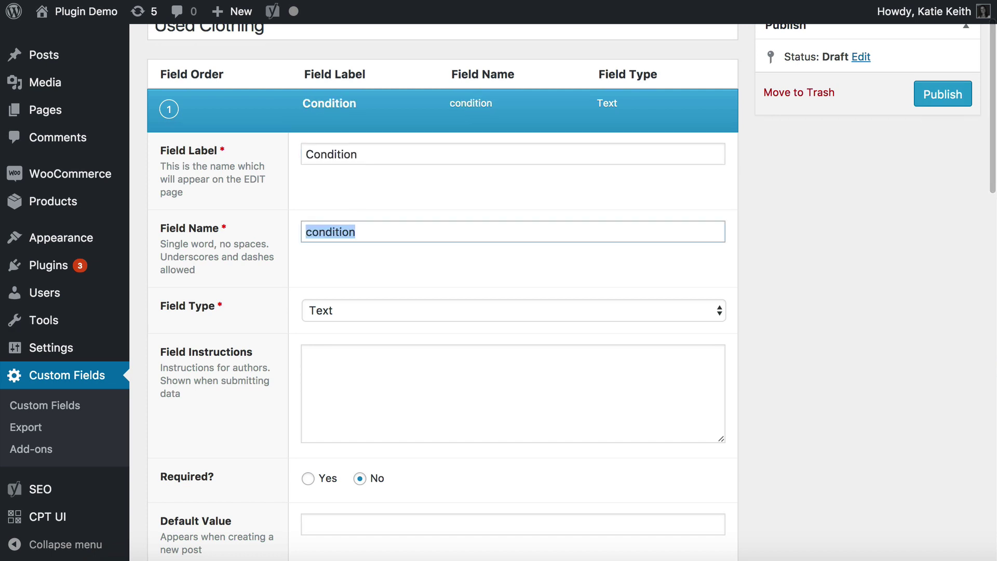
pyautogui.press('Left')
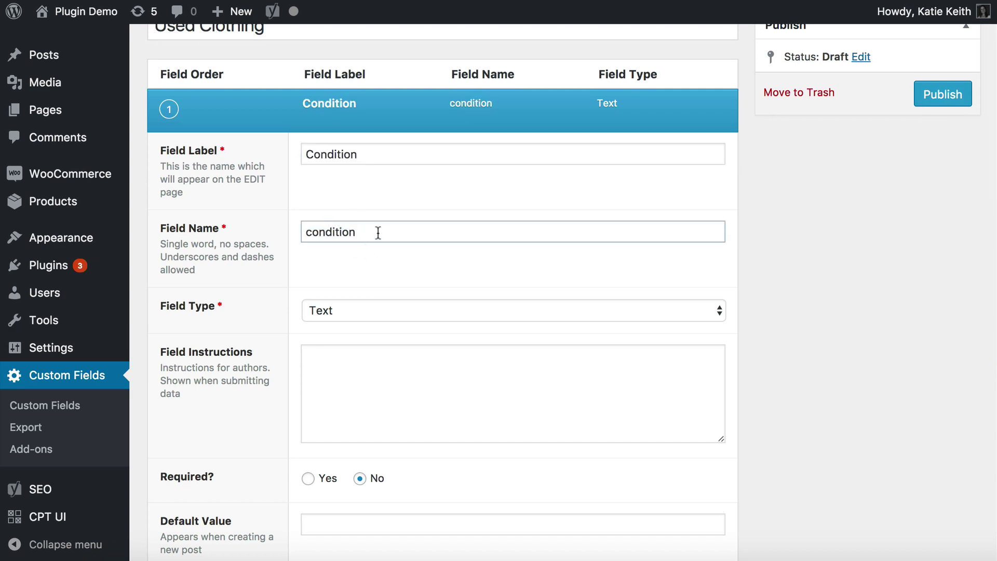
pyautogui.moveTo(378, 233); pyautogui.dragTo(263, 238)
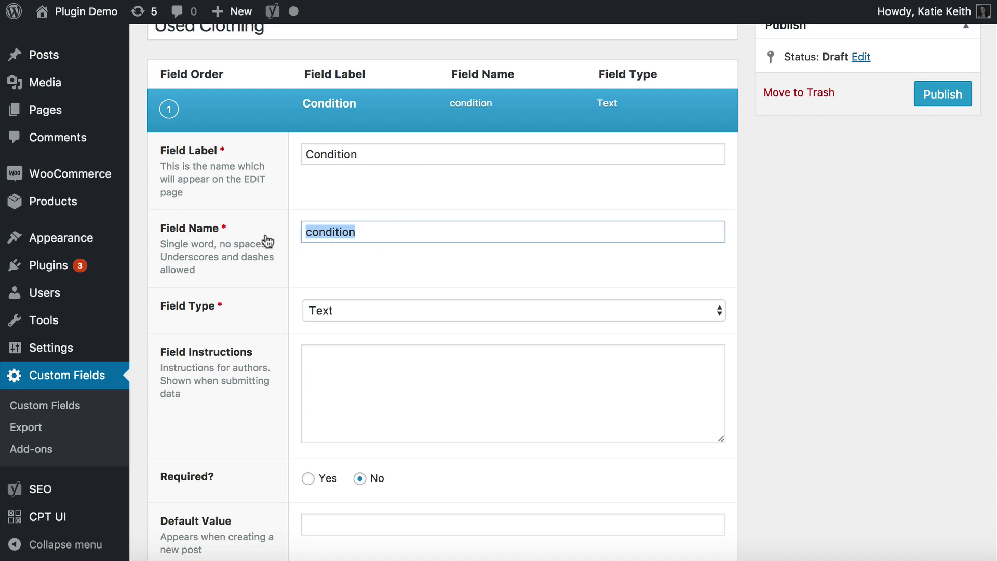
pyautogui.moveTo(364, 232); pyautogui.dragTo(301, 233)
pyautogui.click(381, 232)
pyautogui.moveTo(376, 232); pyautogui.dragTo(304, 232)
pyautogui.doubleClick(323, 240)
# Choose Text as the Condition field's type and publish the Used Clothing field group
pyautogui.click(348, 313)
pyautogui.click(336, 311)
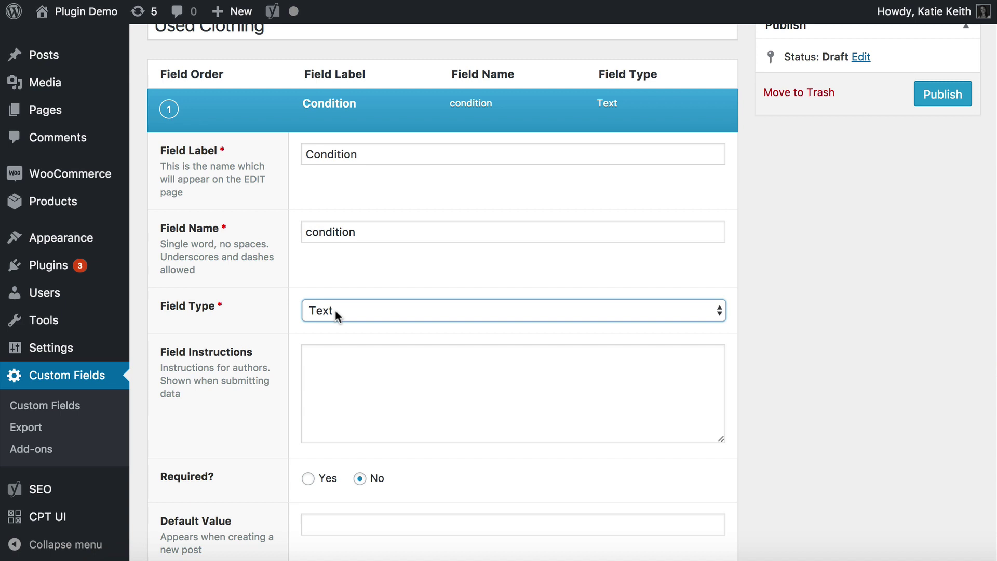
pyautogui.scroll(-10, 335, 312)
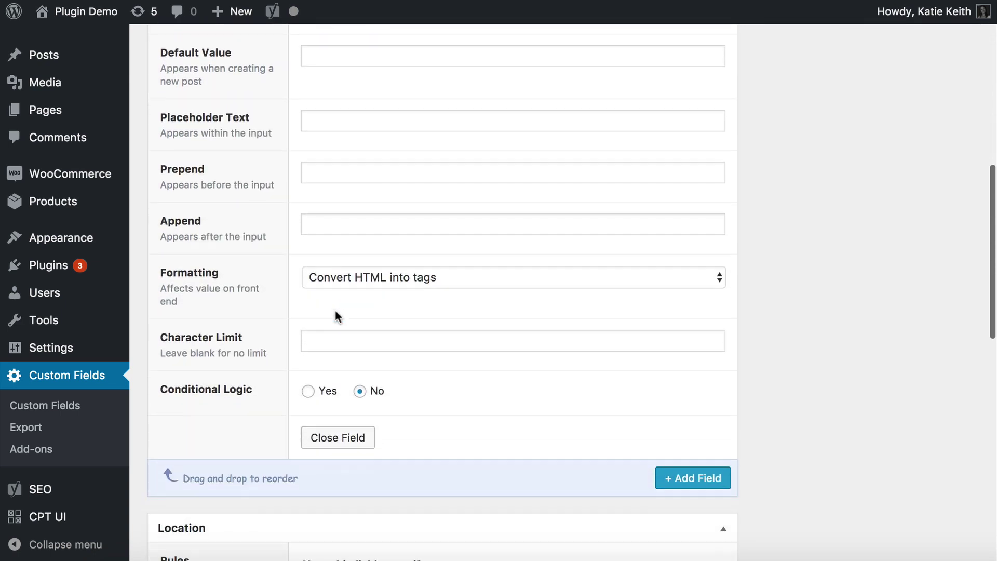
pyautogui.scroll(10, 335, 312)
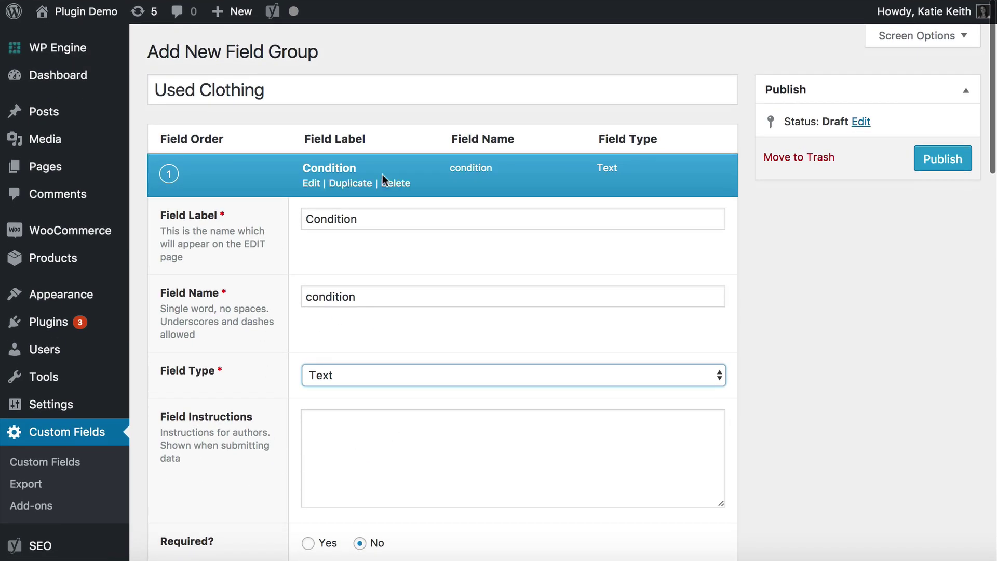
pyautogui.click(933, 165)
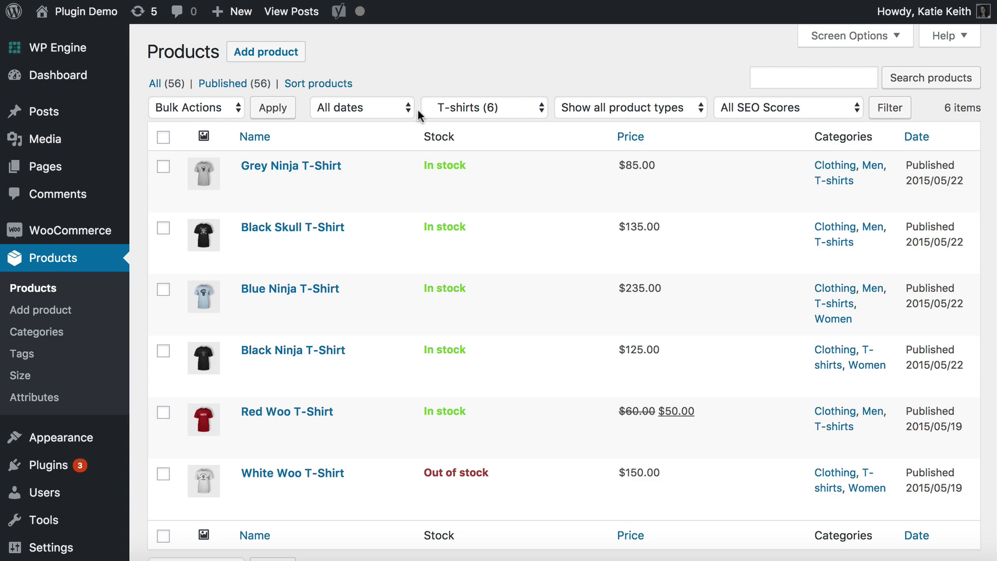
# Set the Grey Ninja T-Shirt product's Condition to "Good used condition, small hole near collar." and update the product
pyautogui.click(289, 167)
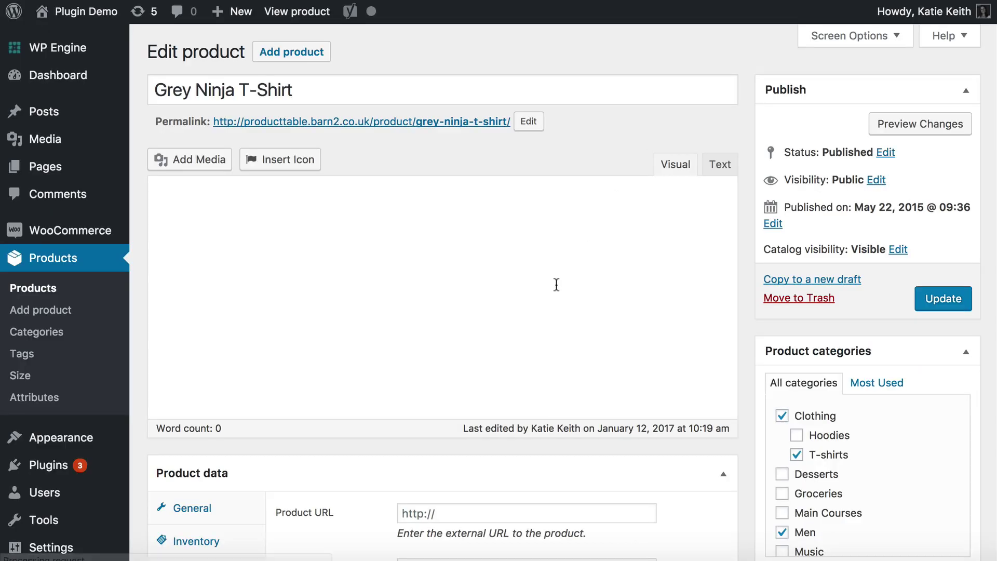
pyautogui.scroll(-12, 568, 405)
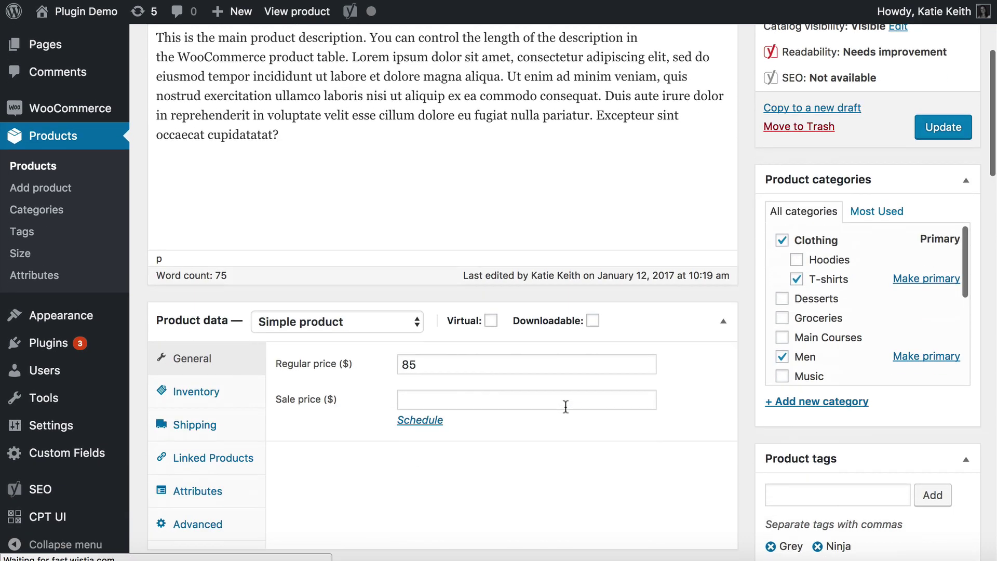
pyautogui.scroll(-13, 565, 406)
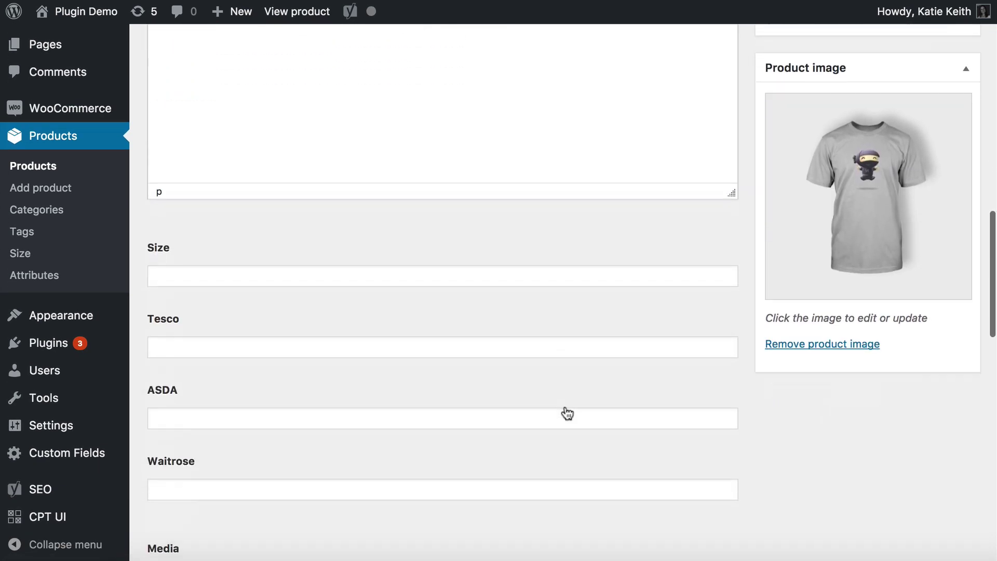
pyautogui.scroll(-8, 566, 410)
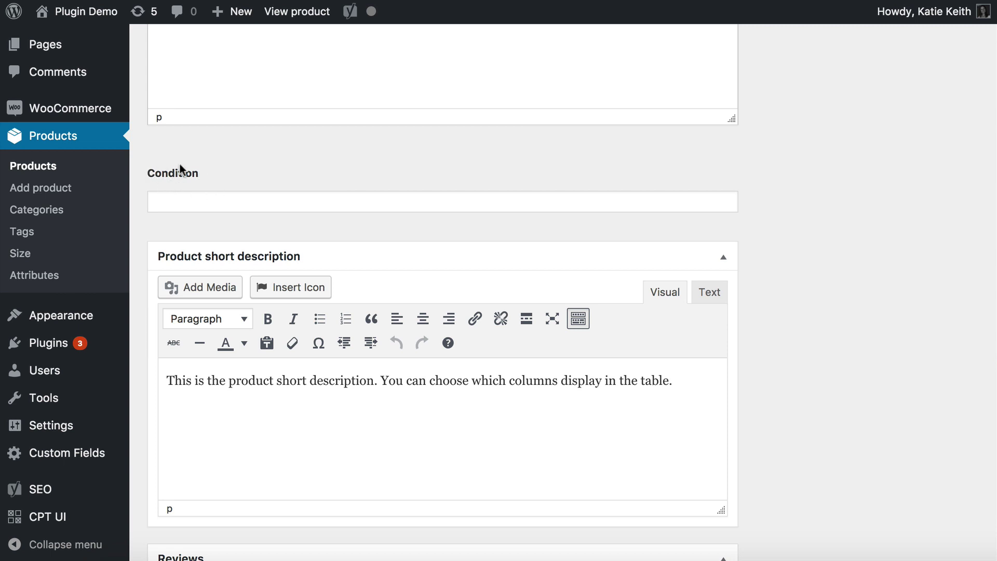
pyautogui.click(182, 202)
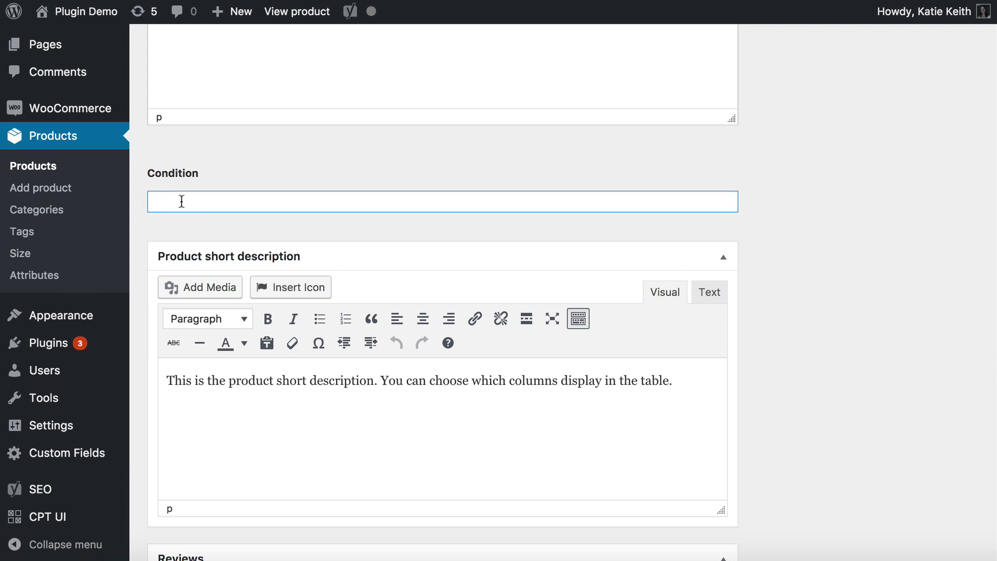
pyautogui.write('Good used condition, small hole near co')
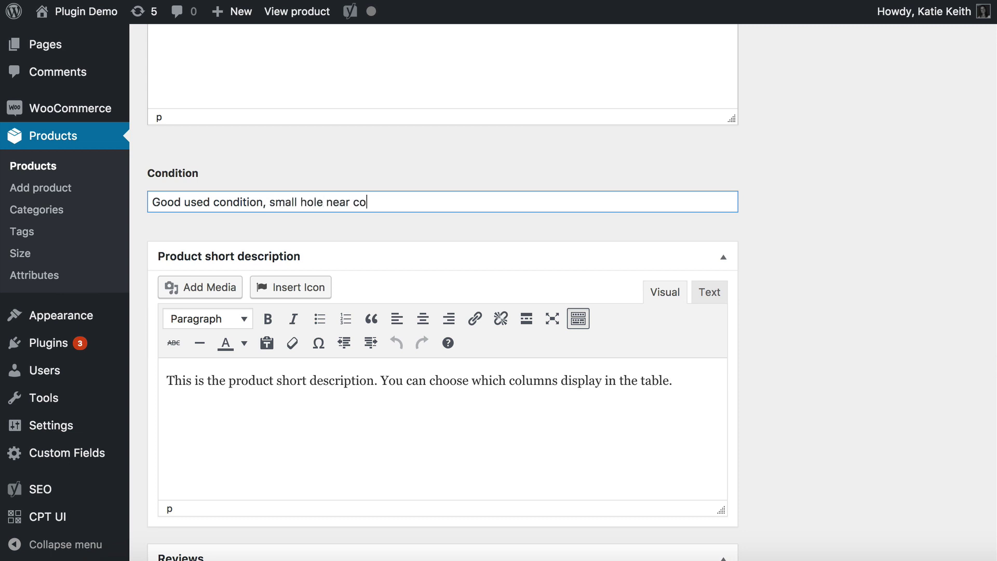
pyautogui.write('llar.')
pyautogui.scroll(20, 812, 224)
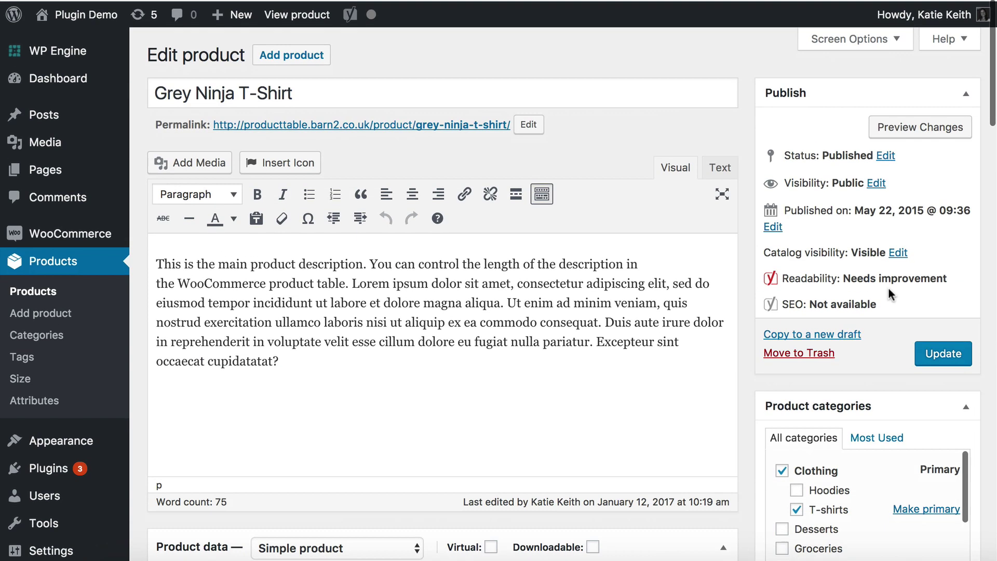
pyautogui.click(938, 354)
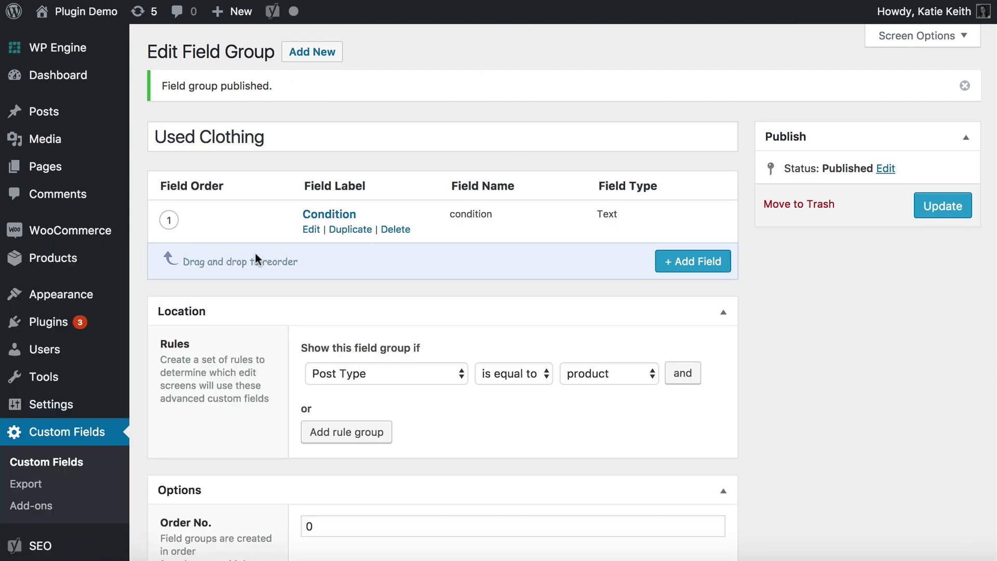
# Open the Custom Post Type UI screen for adding and editing taxonomies
pyautogui.scroll(-2, 108, 425)
pyautogui.scroll(-2, 108, 425)
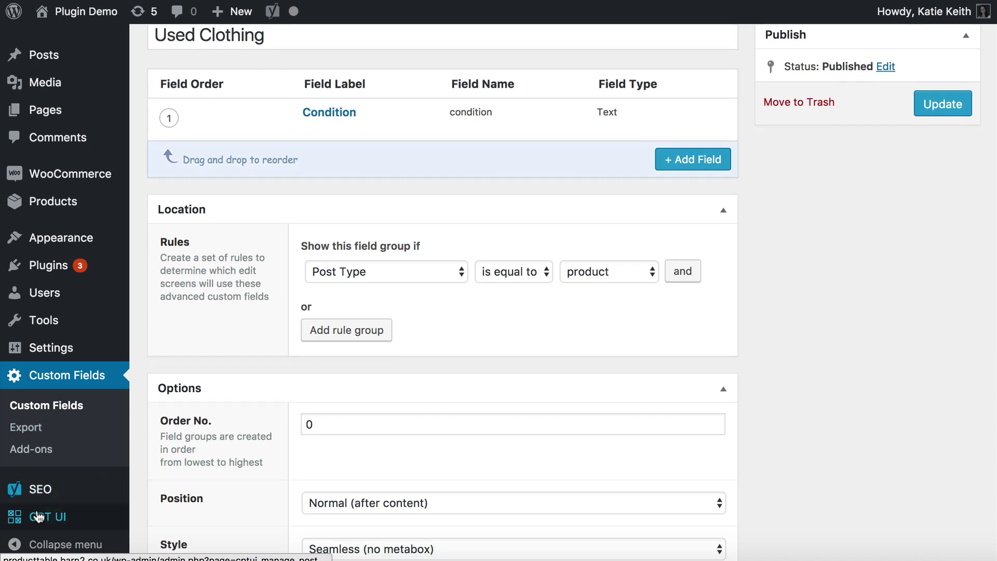
pyautogui.moveTo(61, 522)
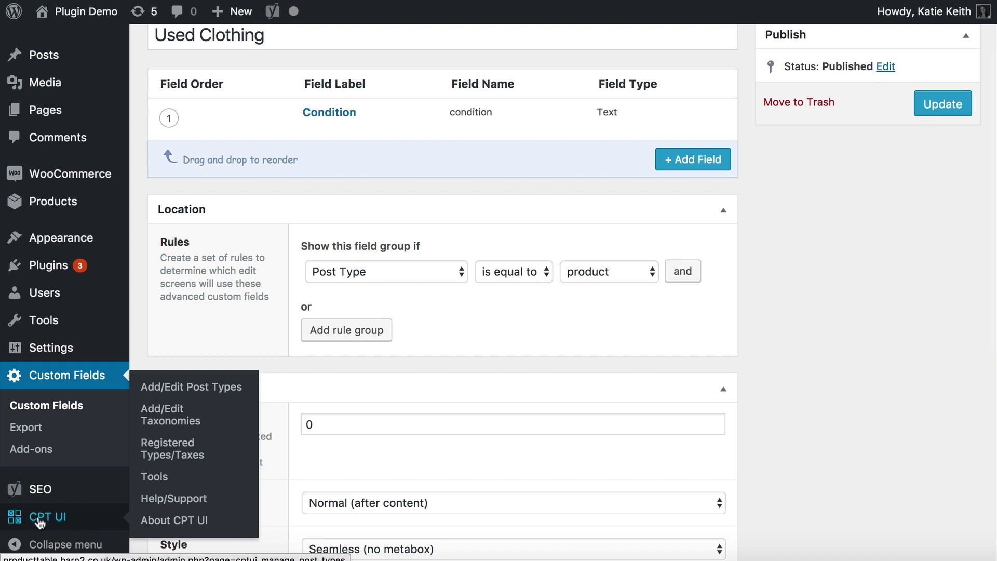
pyautogui.click(58, 519)
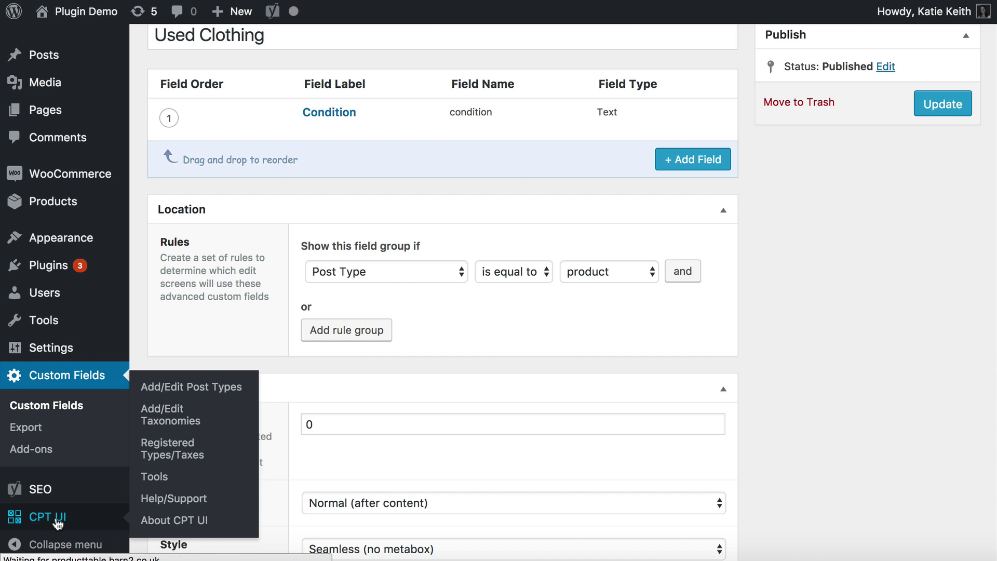
pyautogui.click(367, 195)
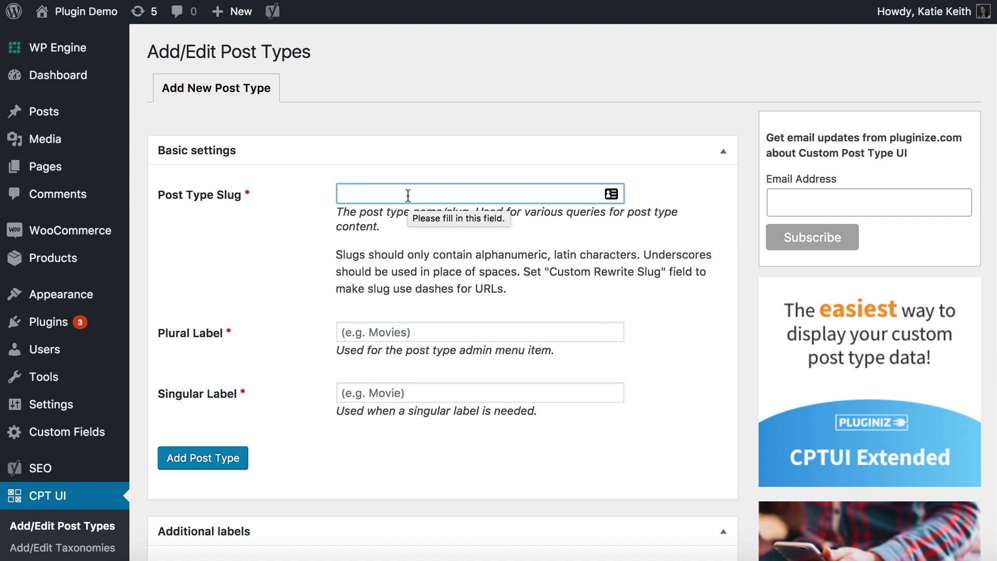
pyautogui.scroll(-3, 408, 195)
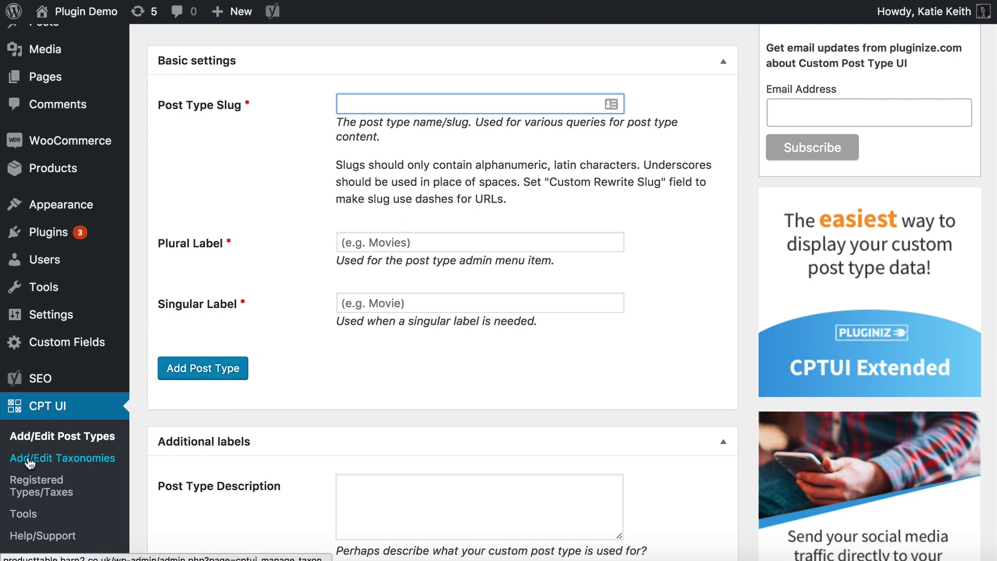
pyautogui.click(45, 462)
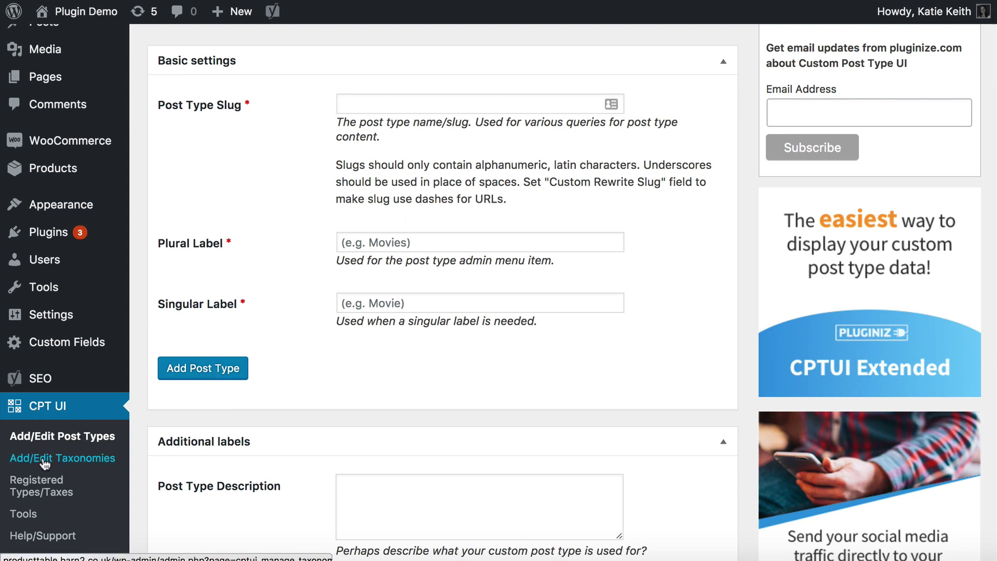
# Set the new taxonomy's slug to "colour"
pyautogui.scroll(-3, 60, 491)
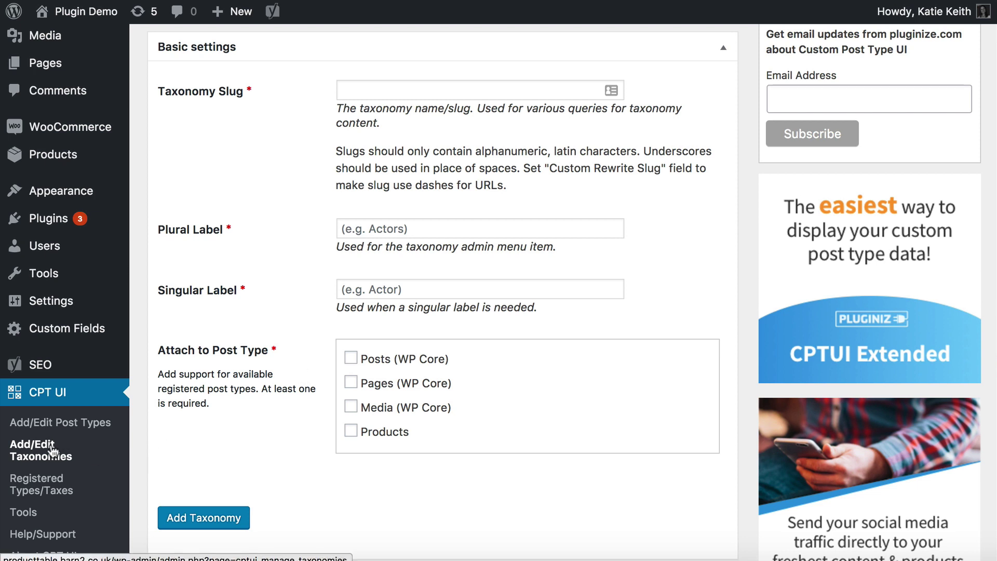
pyautogui.scroll(1, 51, 450)
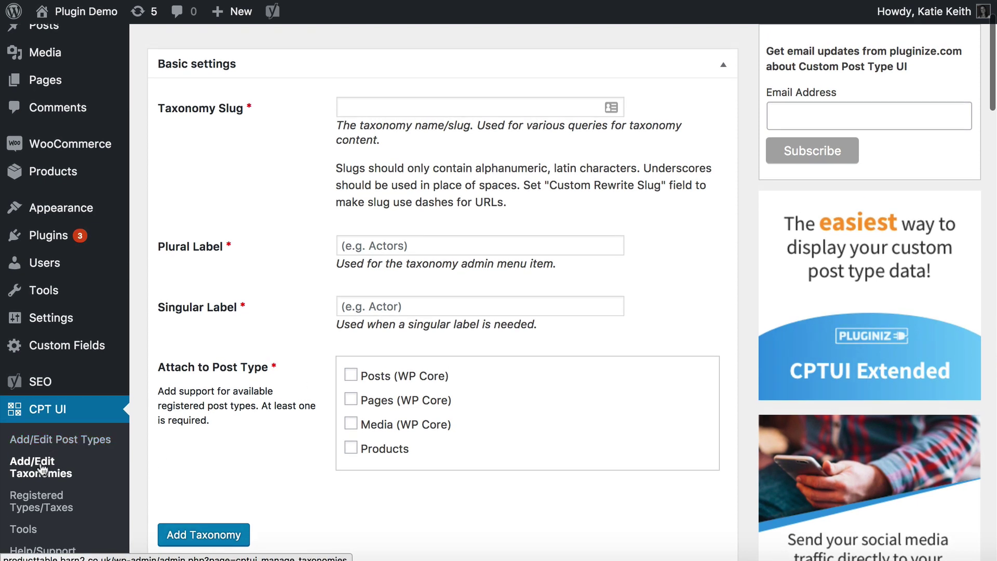
pyautogui.scroll(3, 42, 470)
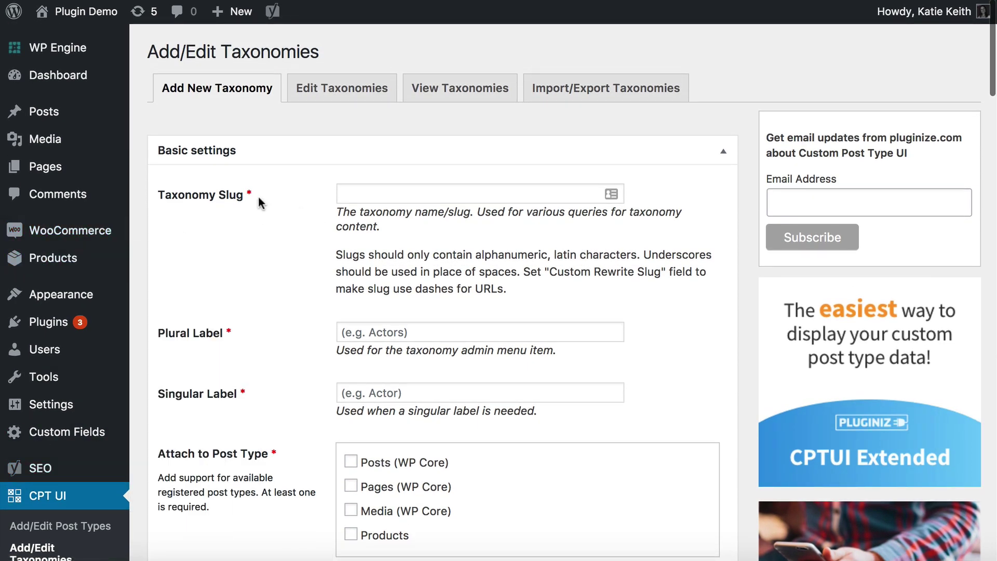
pyautogui.click(375, 193)
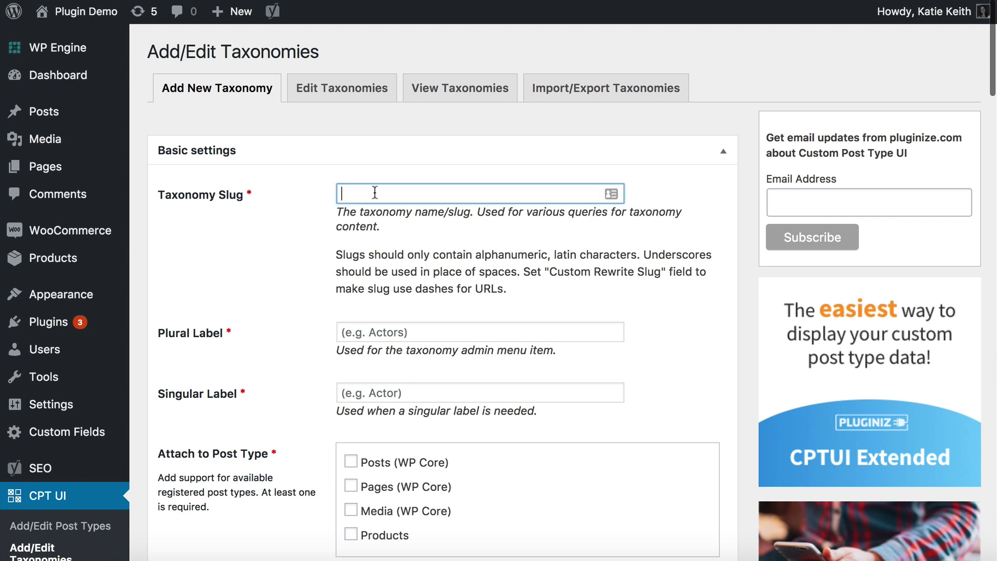
pyautogui.write('color')
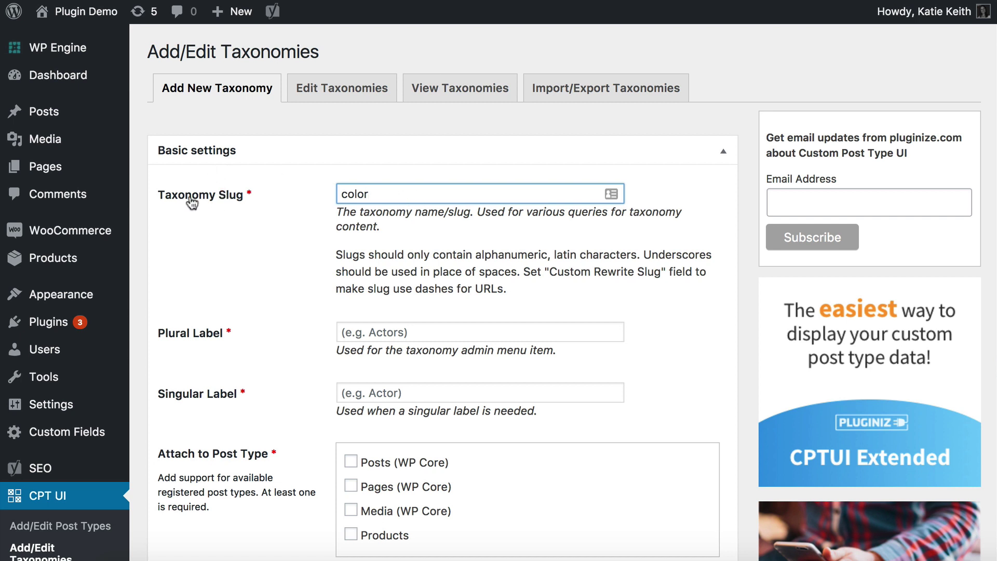
pyautogui.doubleClick(390, 197)
pyautogui.click(365, 197)
pyautogui.write('u')
pyautogui.doubleClick(383, 195)
pyautogui.click(390, 196)
pyautogui.moveTo(390, 197); pyautogui.dragTo(336, 194)
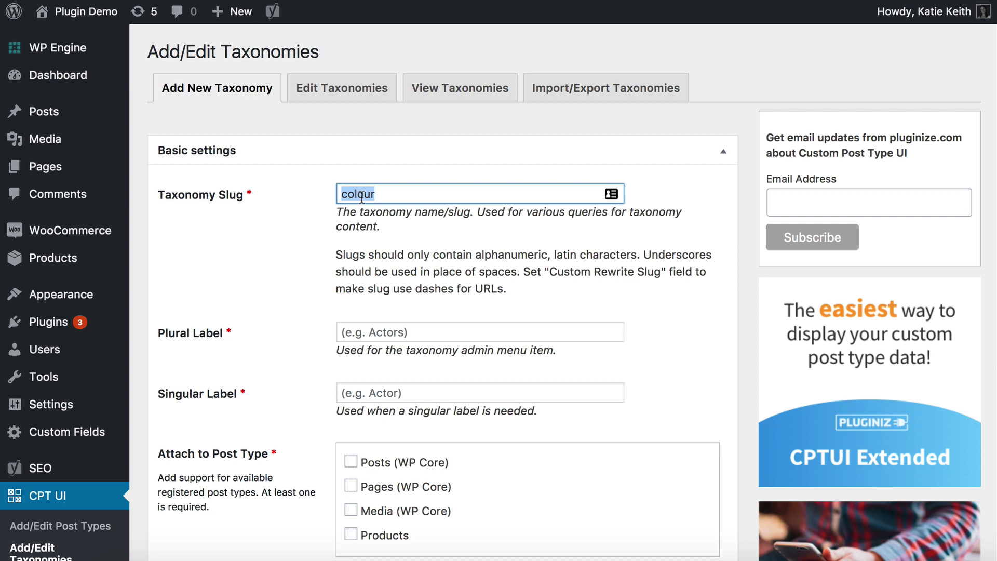
# Set the taxonomy's plural label to "Colours" and its singular label to "Colour"
pyautogui.click(379, 330)
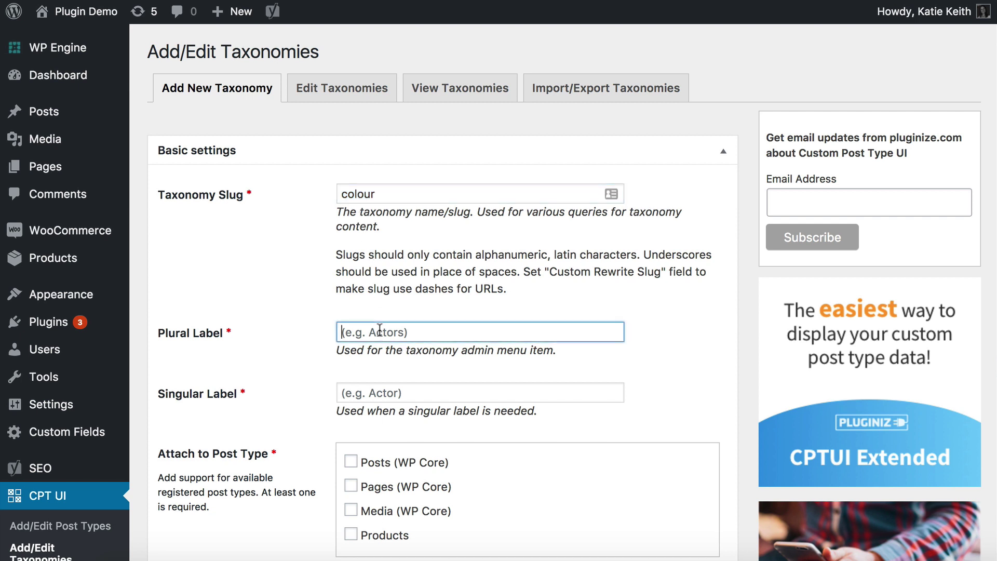
pyautogui.write('Colour')
pyautogui.press('Tab')
pyautogui.write('Colour')
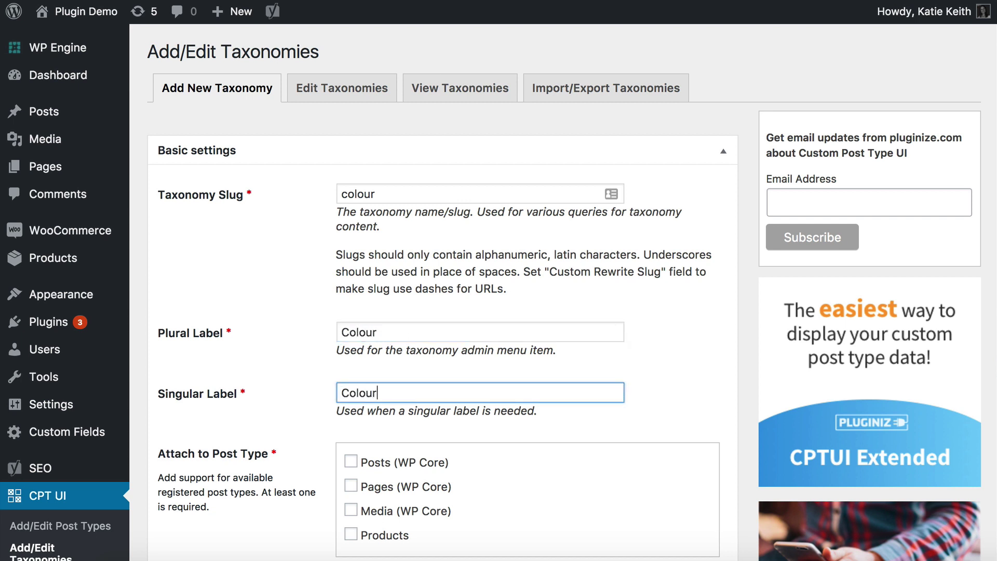
pyautogui.hotkey('shift', 'Tab')
pyautogui.write('s')
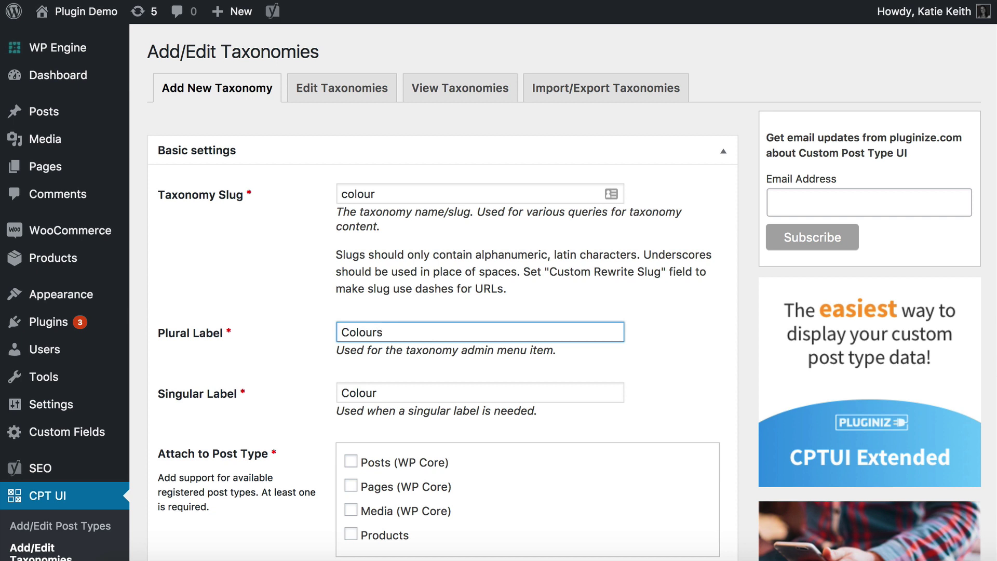
# Attach the Colours taxonomy to the Products post type and add the taxonomy
pyautogui.scroll(-2, 394, 318)
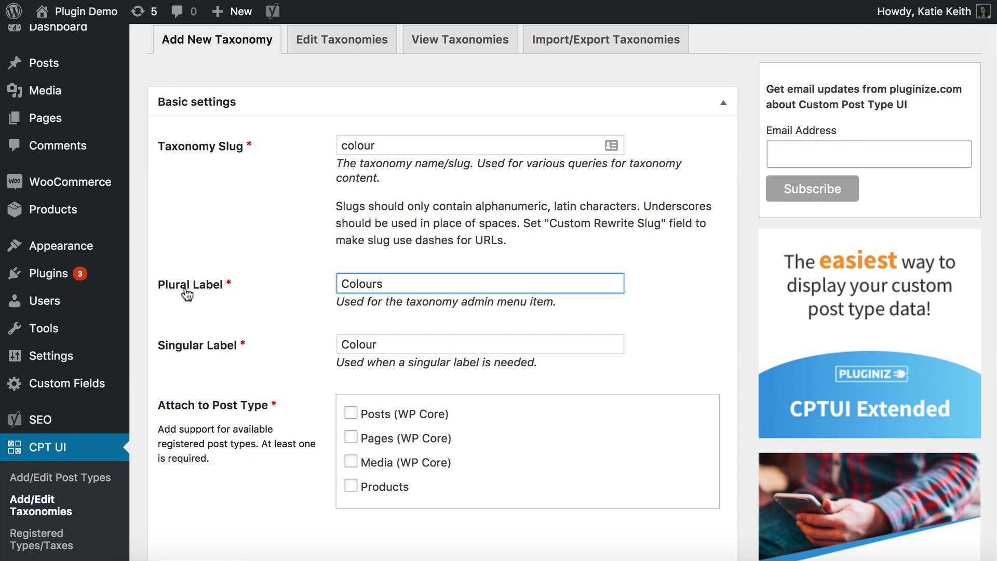
pyautogui.scroll(-3, 280, 371)
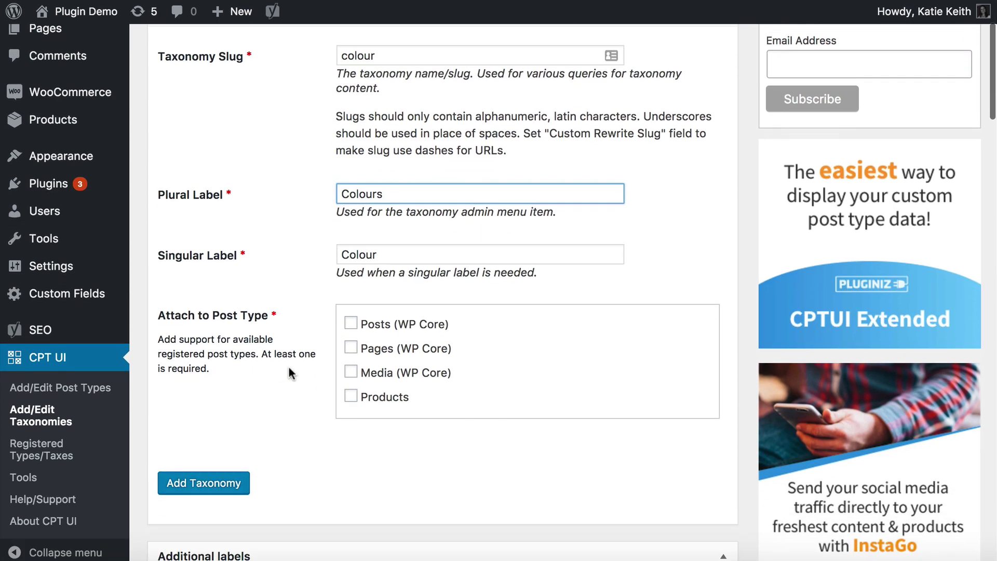
pyautogui.click(351, 397)
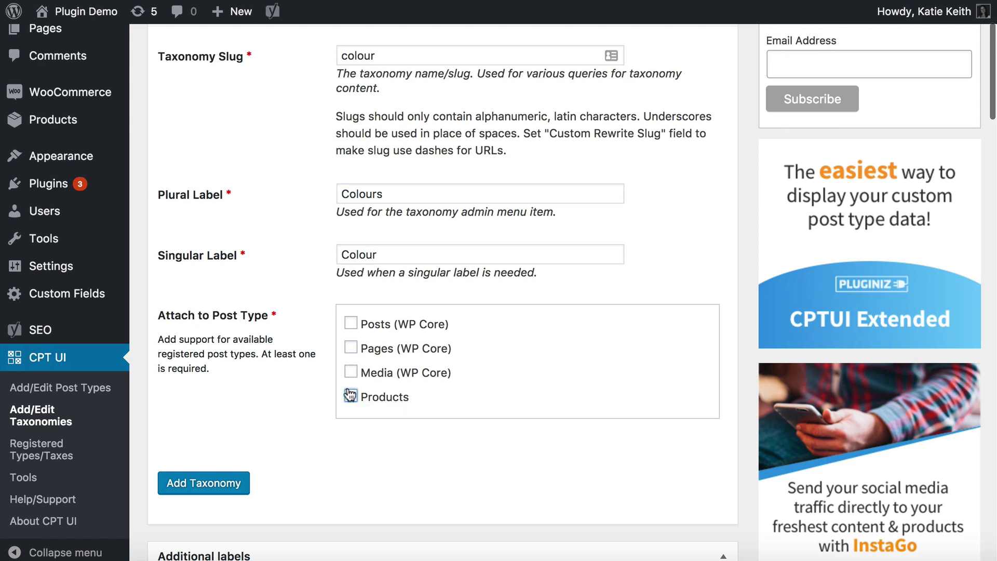
pyautogui.click(193, 486)
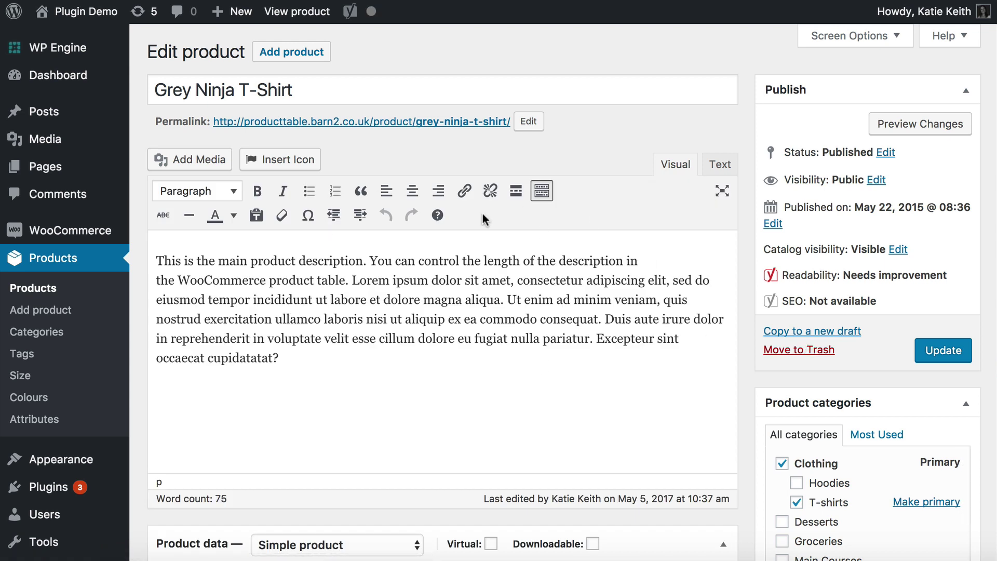
# Add the term "Grey" to the Grey Ninja T-Shirt product's Colours taxonomy
pyautogui.scroll(-2, 887, 375)
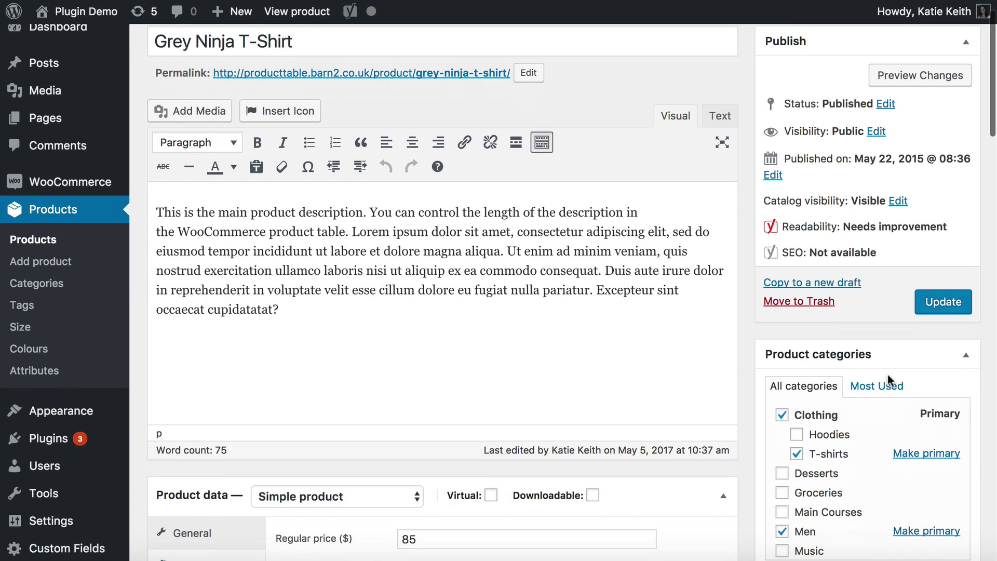
pyautogui.scroll(-3, 887, 375)
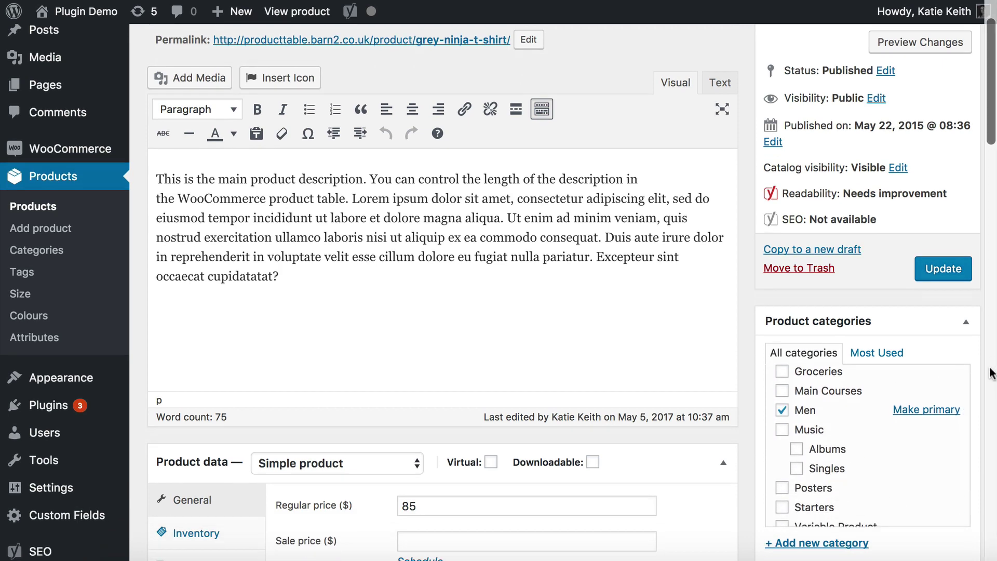
pyautogui.scroll(-5, 986, 374)
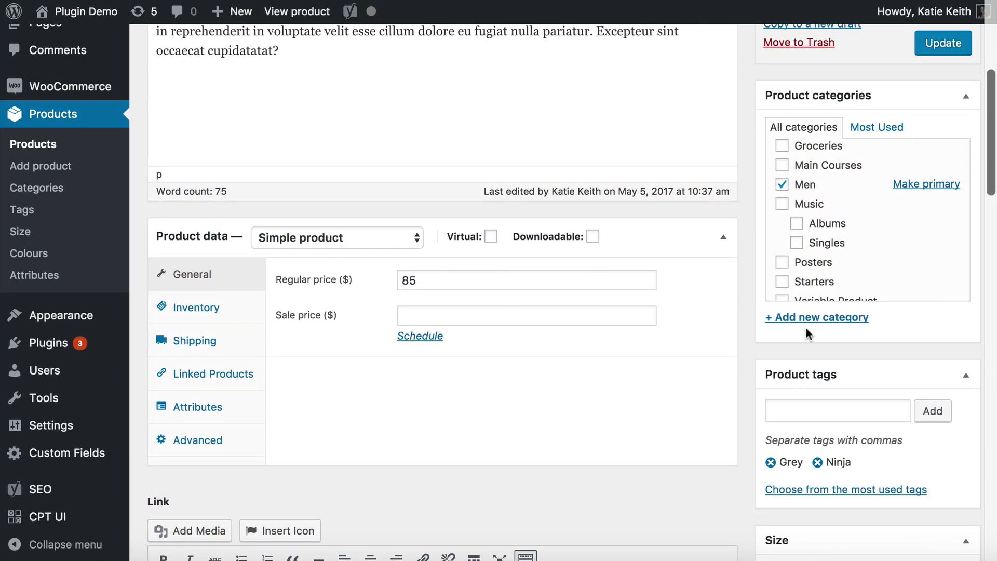
pyautogui.scroll(-5, 989, 399)
pyautogui.scroll(-5, 989, 398)
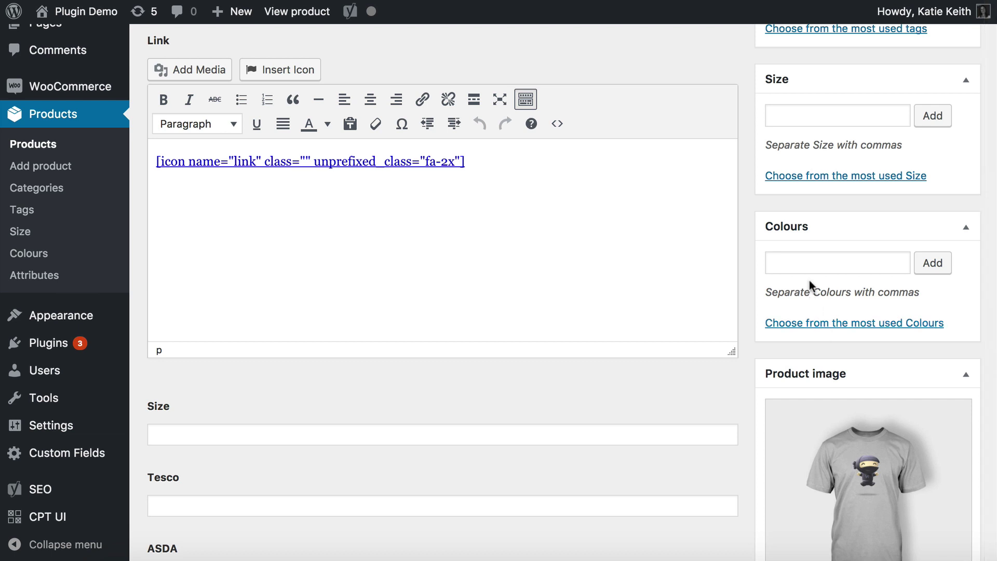
pyautogui.click(803, 264)
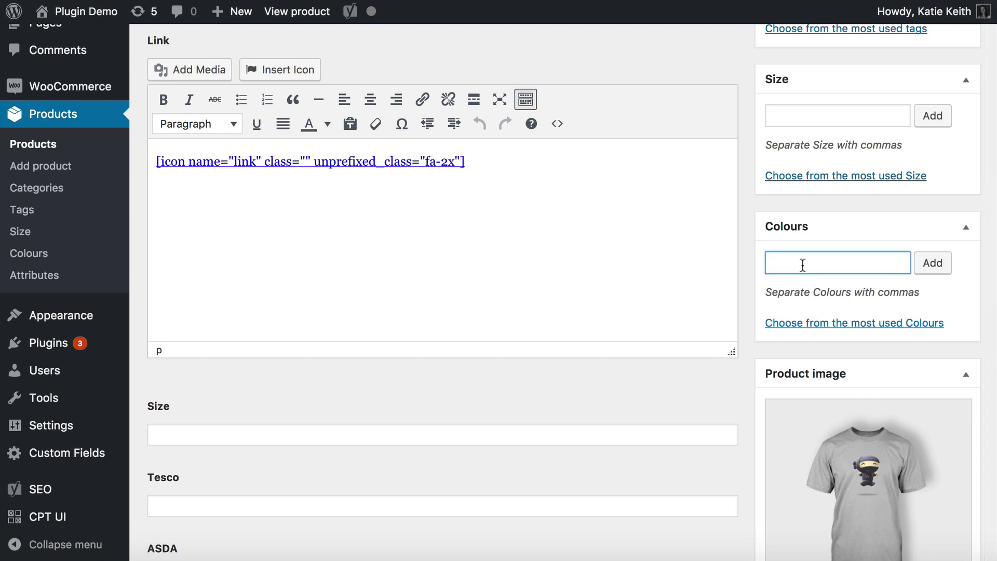
pyautogui.write('Grey')
pyautogui.click(934, 265)
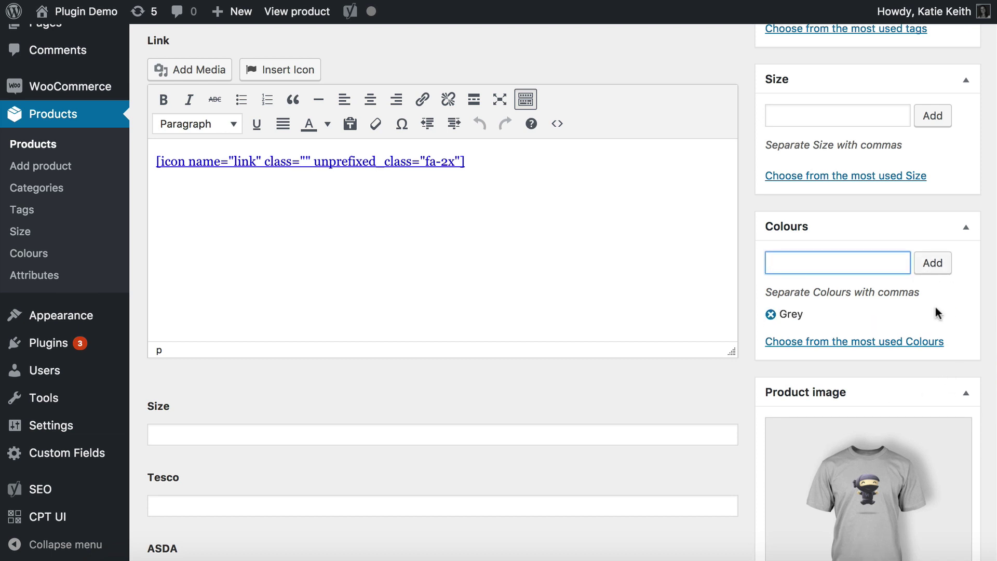
pyautogui.scroll(-3, 936, 308)
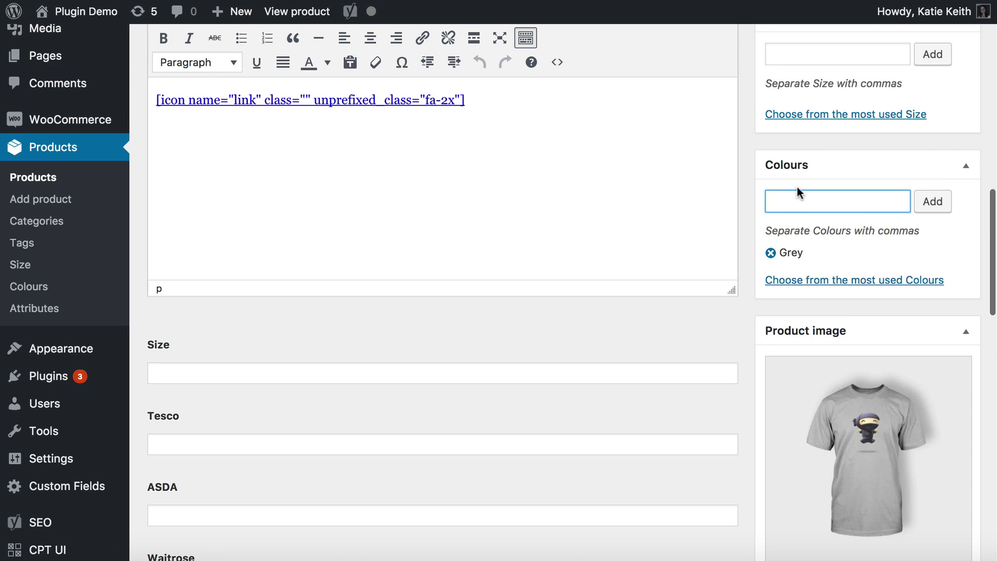
pyautogui.scroll(5, 797, 187)
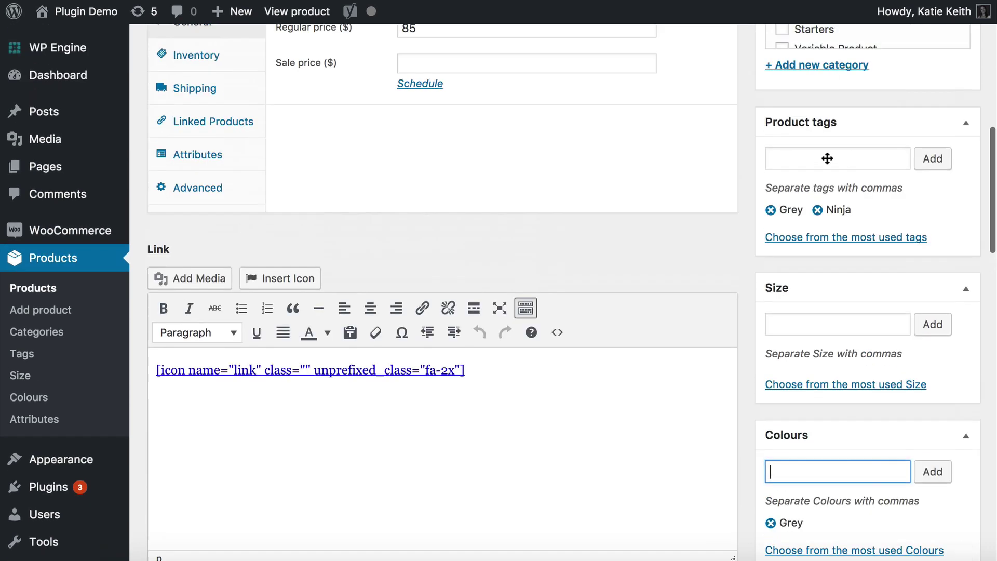
pyautogui.scroll(-3, 834, 322)
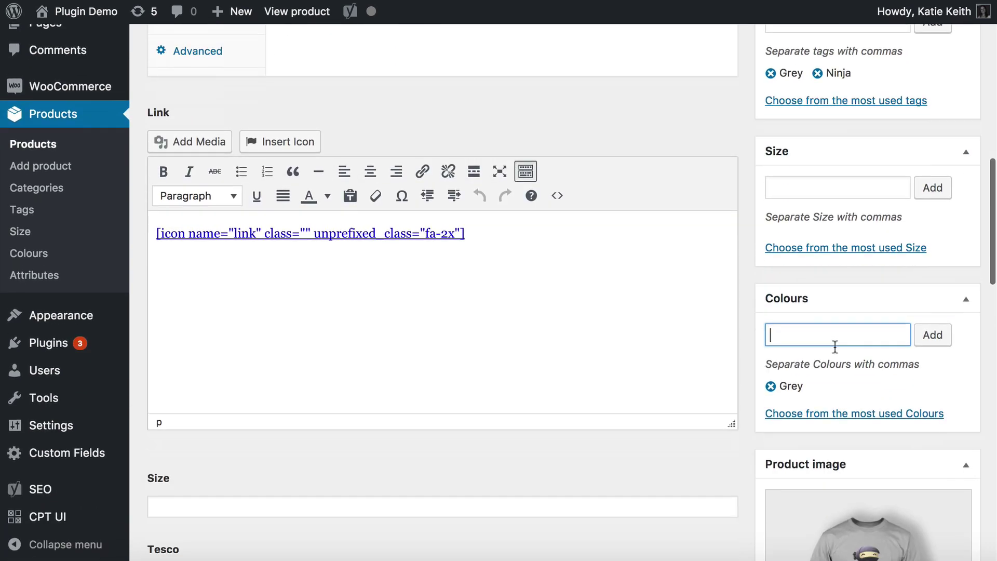
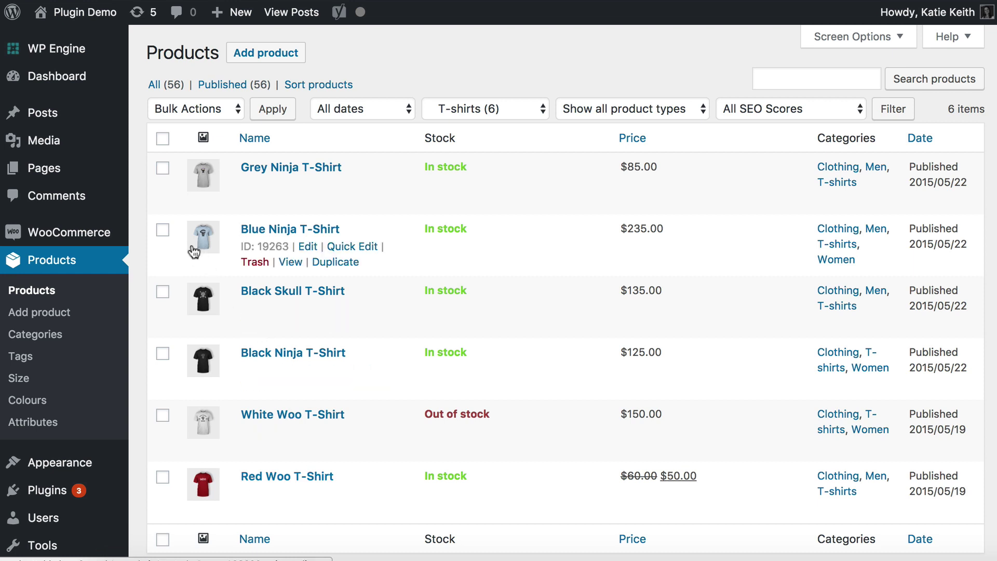
# Open the list of installed plugins and locate the WooCommerce Product Table plugin
pyautogui.moveTo(54, 176)
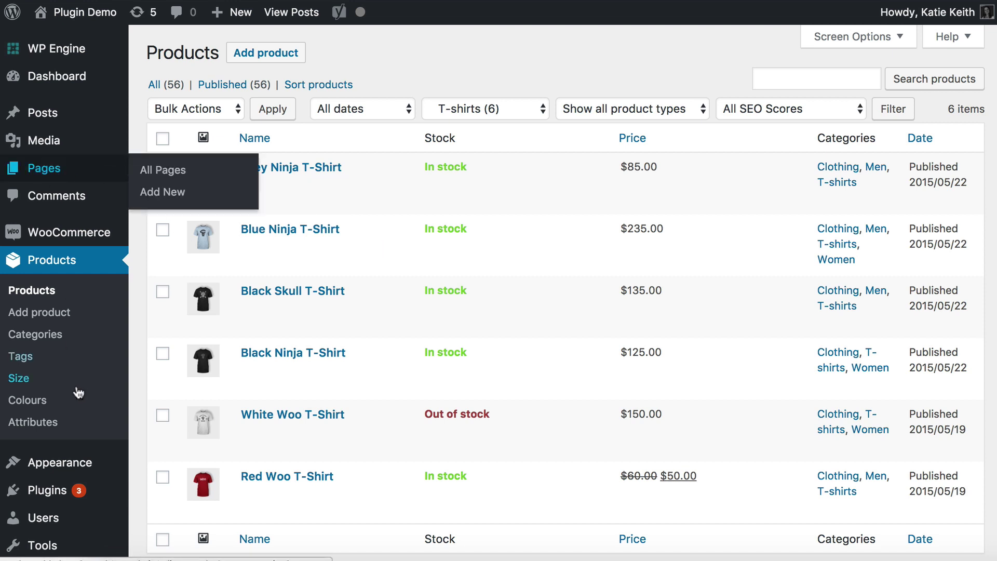
pyautogui.moveTo(78, 492)
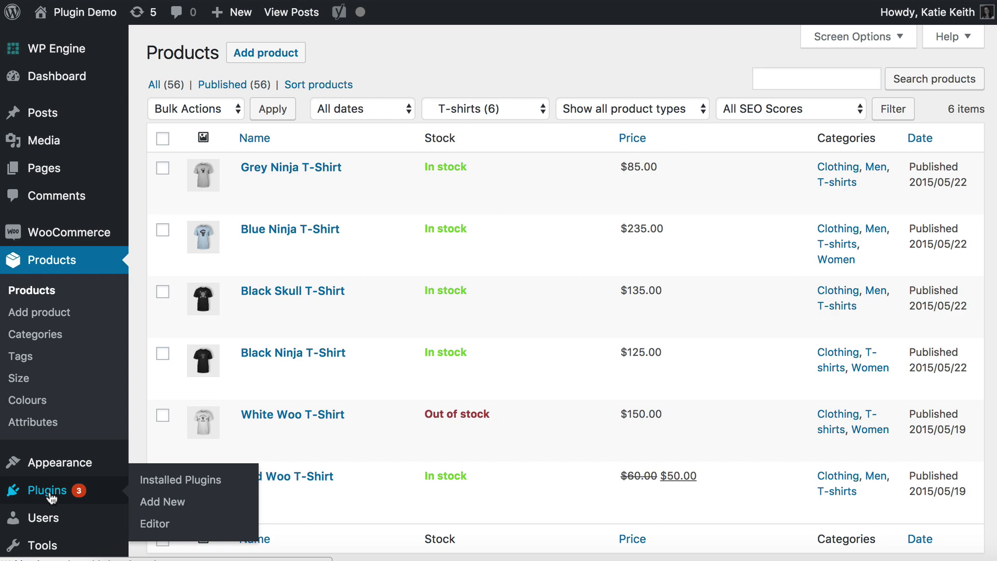
pyautogui.click(51, 498)
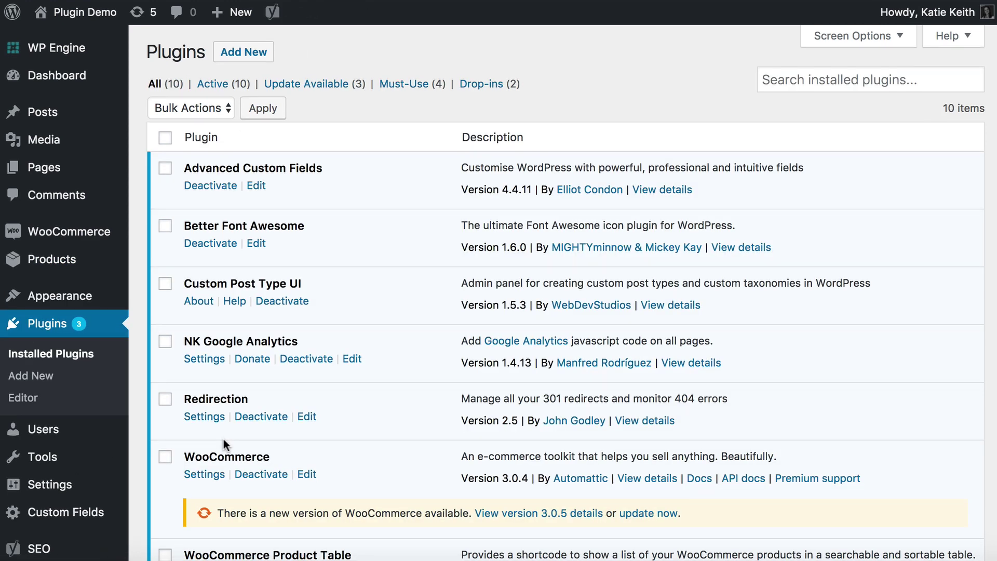
pyautogui.scroll(-3, 223, 438)
pyautogui.scroll(-1, 225, 444)
pyautogui.moveTo(185, 324); pyautogui.dragTo(370, 326)
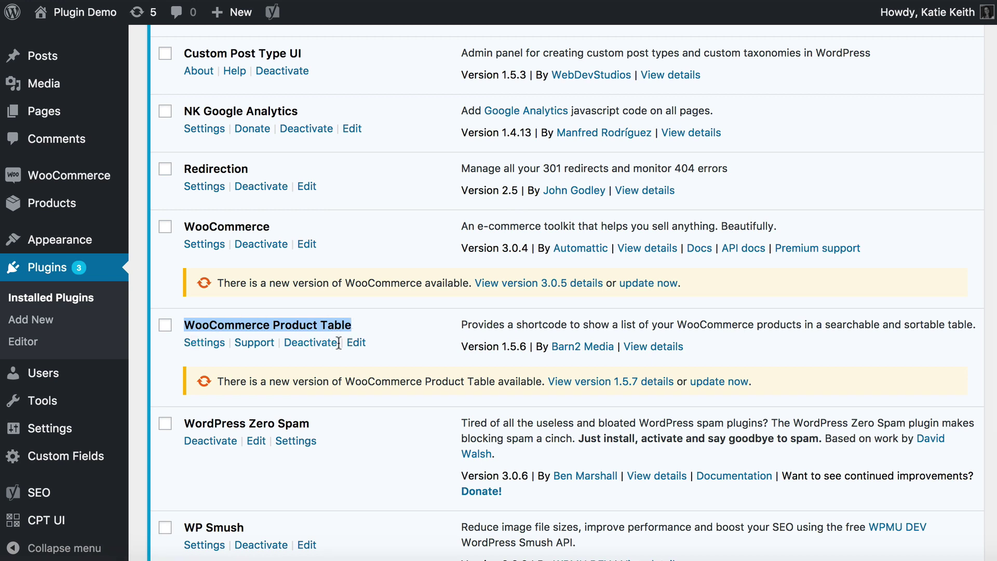
# Create a new page titled "Product Table"
pyautogui.moveTo(42, 113)
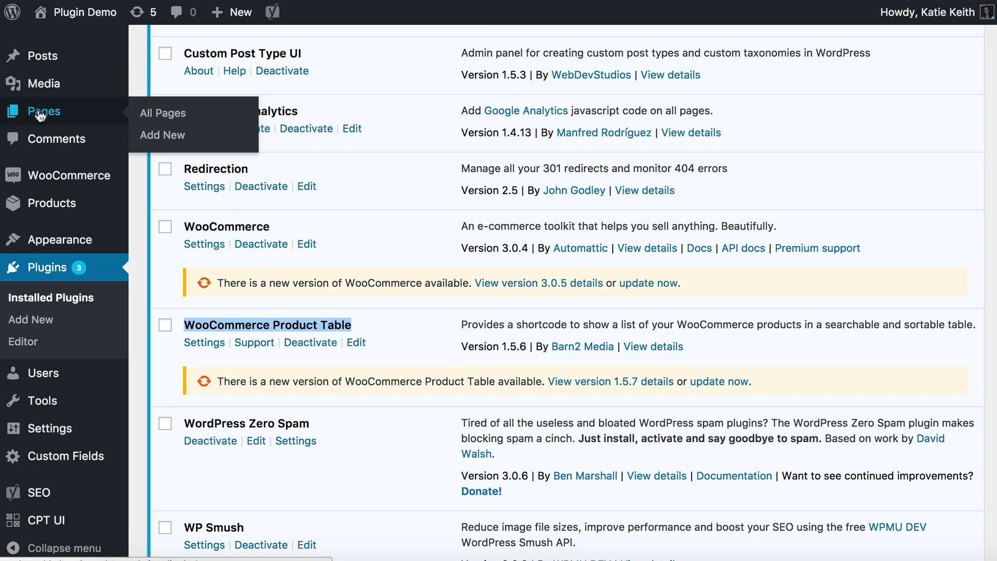
pyautogui.click(166, 136)
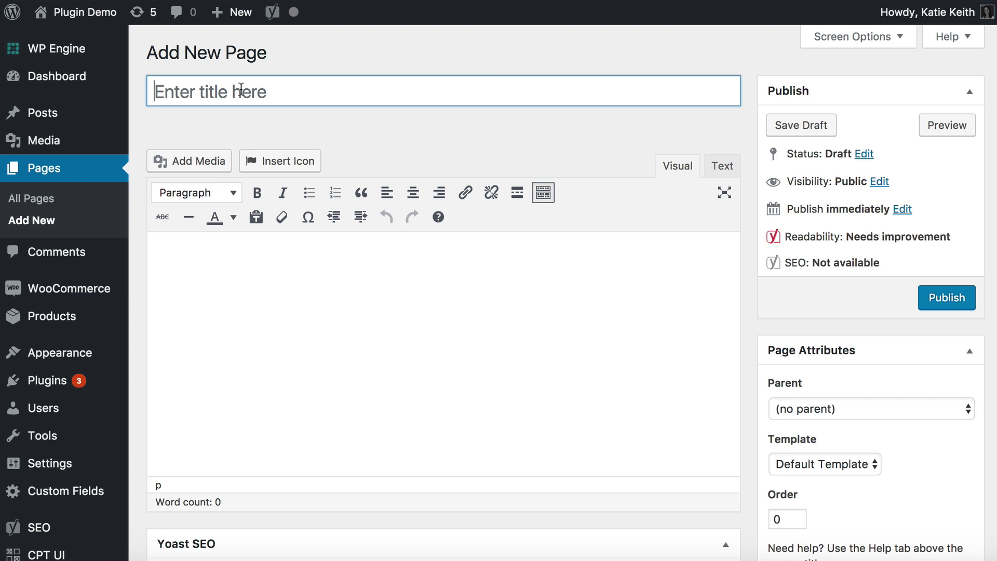
pyautogui.write('Product Table')
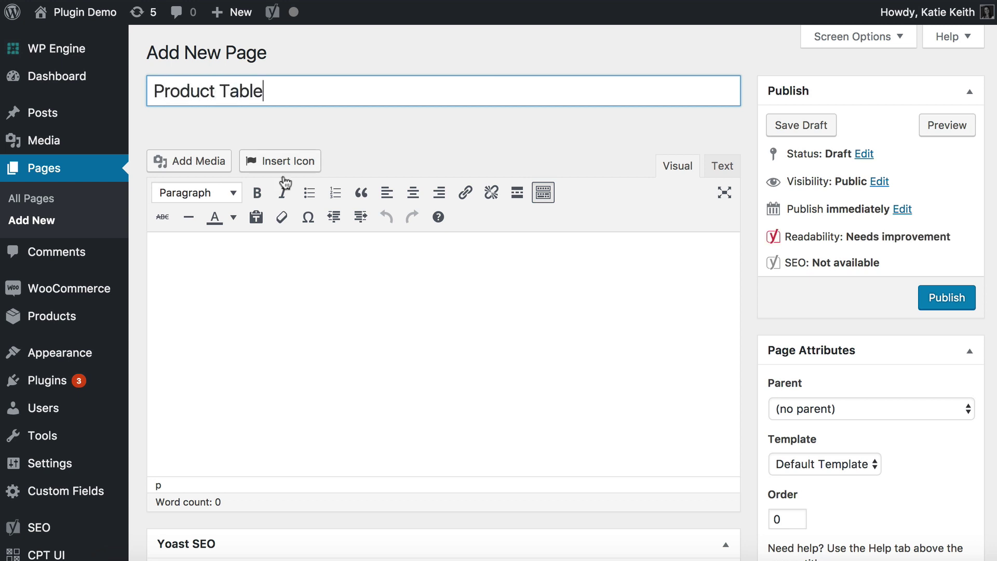
# Start a product_table shortcode in the page body with columns set to name,cf:condition,tax:colour
pyautogui.click(267, 278)
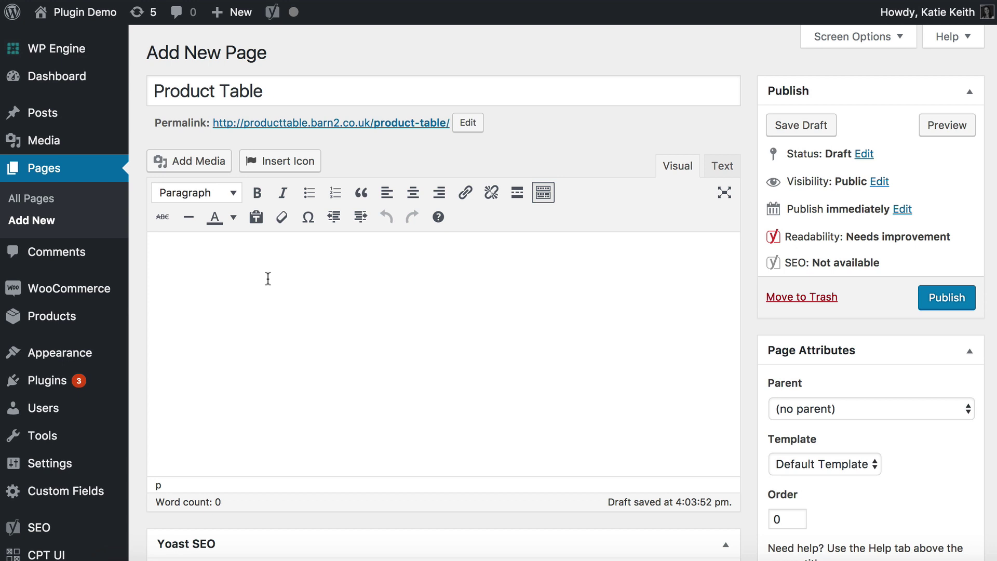
pyautogui.write('[product_table')
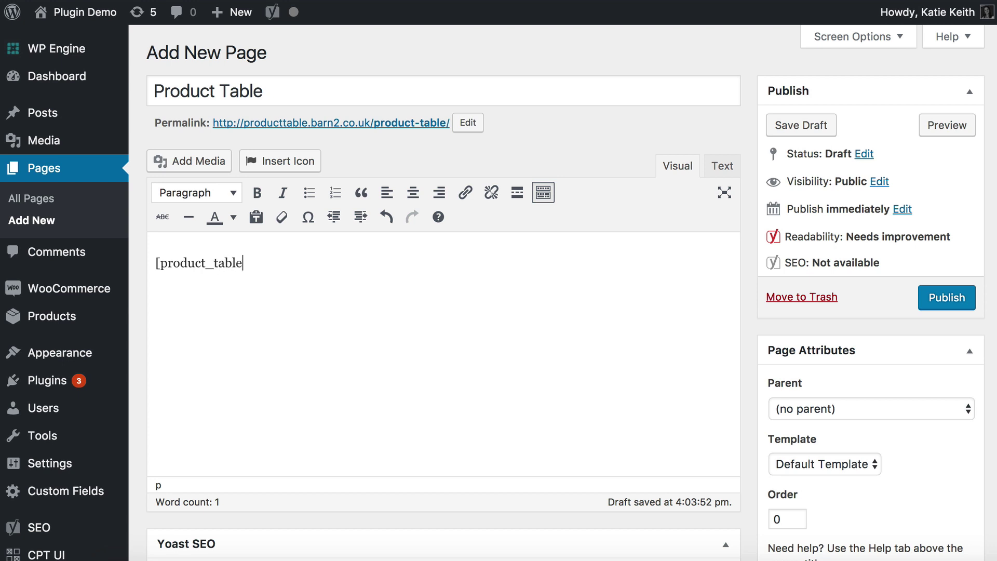
pyautogui.write(' columns="name')
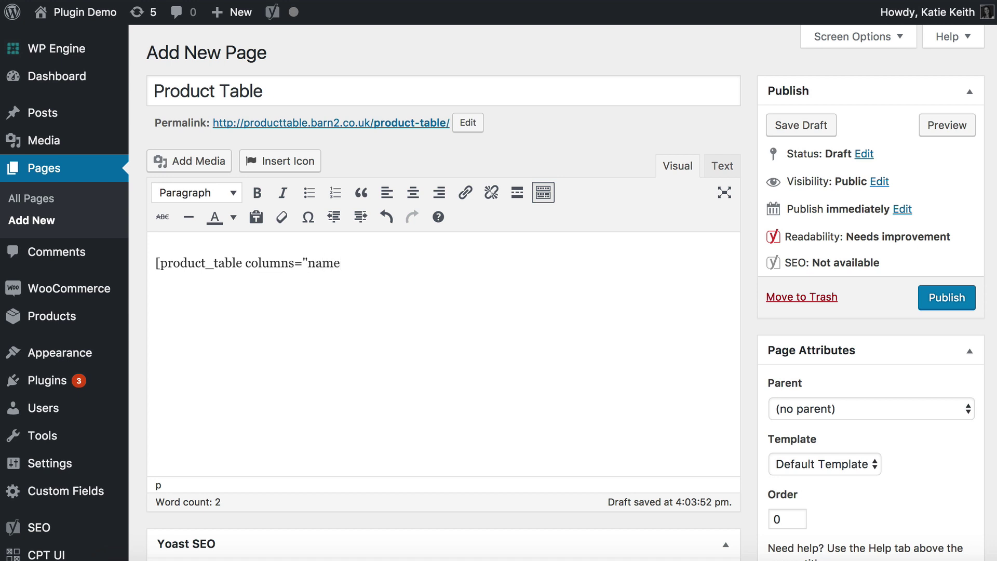
pyautogui.write(',')
pyautogui.write('cf:condition,')
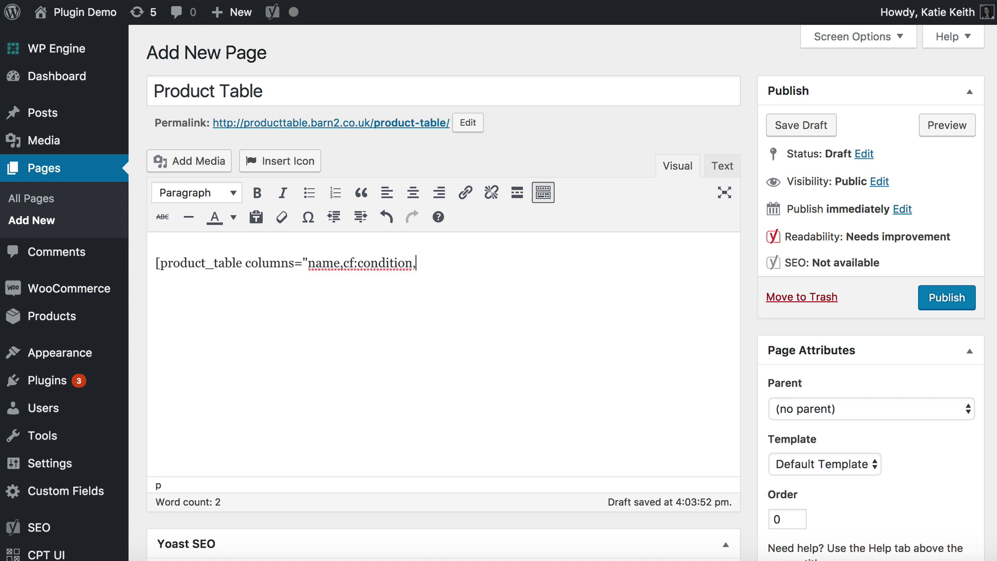
pyautogui.write('tax:colour')
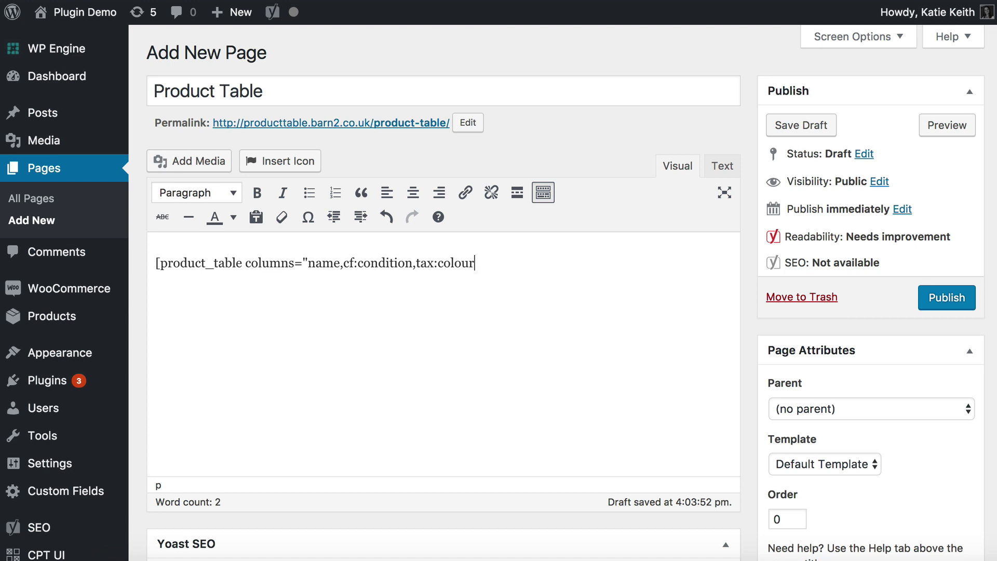
pyautogui.doubleClick(378, 263)
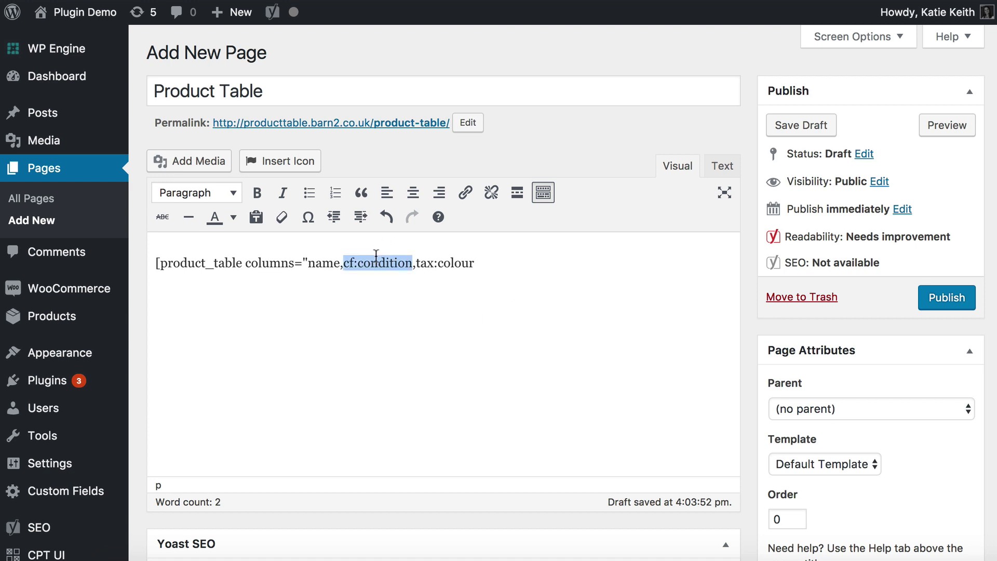
pyautogui.moveTo(353, 264); pyautogui.dragTo(482, 262)
pyautogui.click(370, 263)
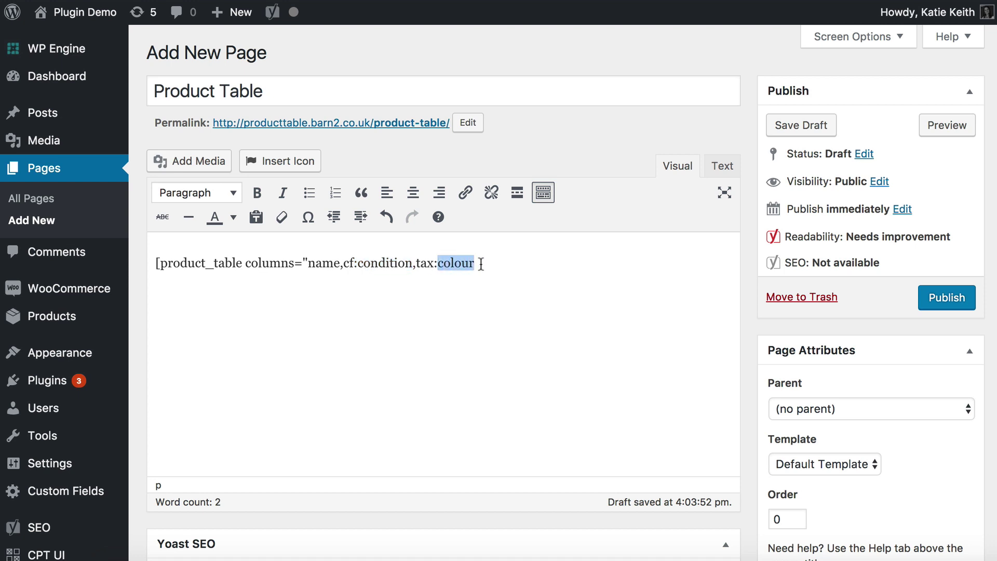
pyautogui.moveTo(37, 492)
pyautogui.scroll(-2, 42, 491)
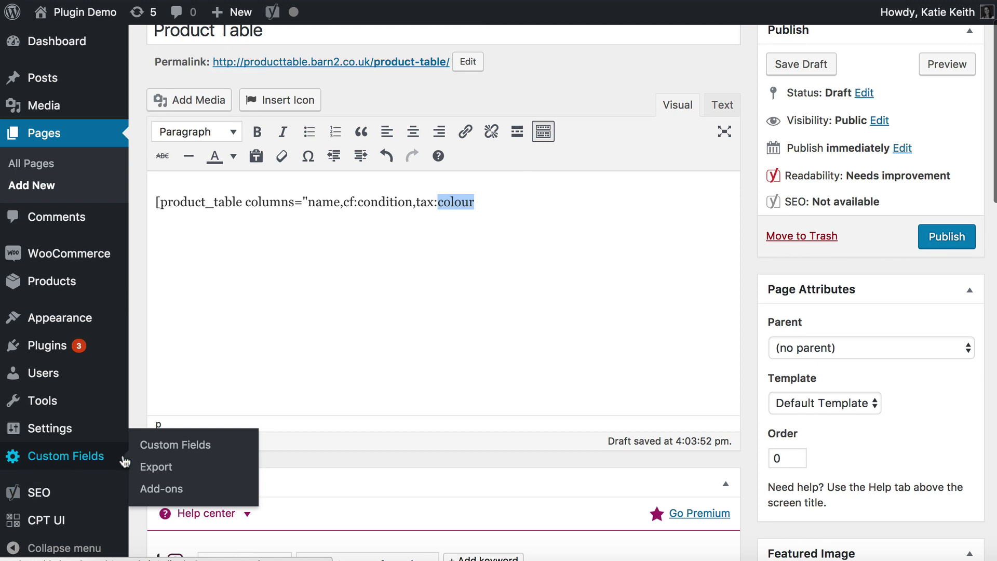
pyautogui.moveTo(68, 532)
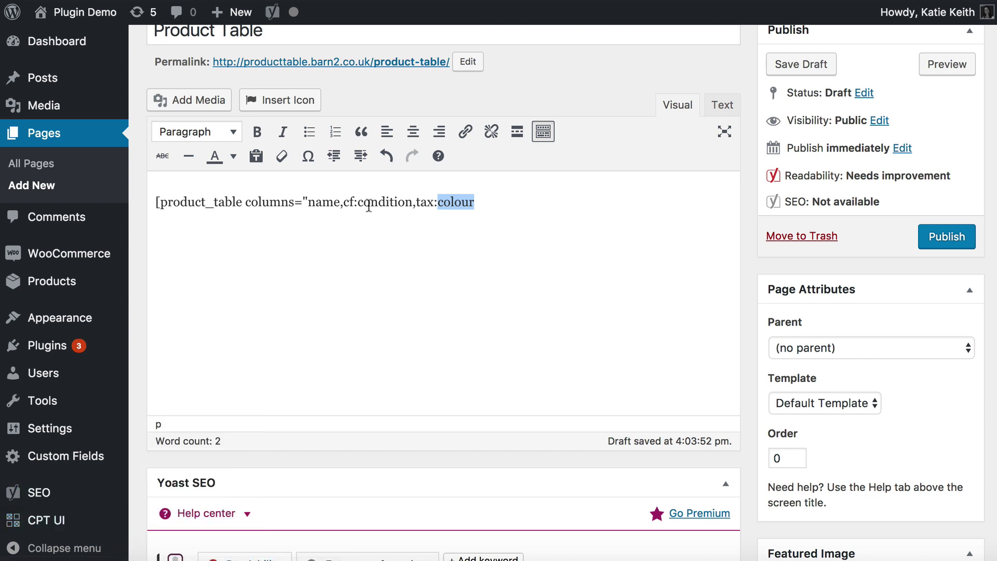
pyautogui.moveTo(357, 203); pyautogui.dragTo(472, 202)
pyautogui.click(438, 203)
pyautogui.scroll(1, 472, 202)
# Complete the product_table shortcode by appending the columns price and add-to-cart and closing it
pyautogui.click(507, 232)
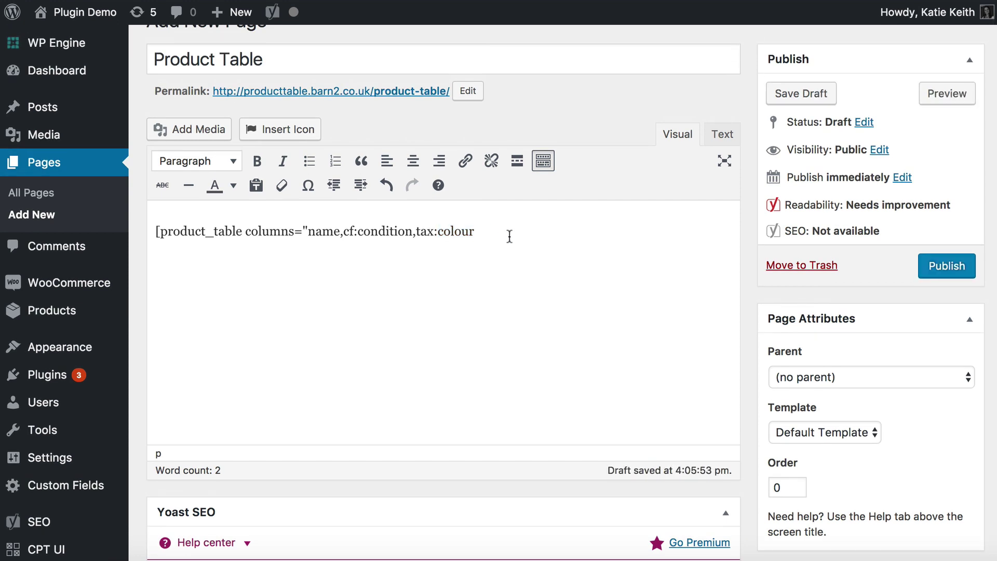
pyautogui.write(',')
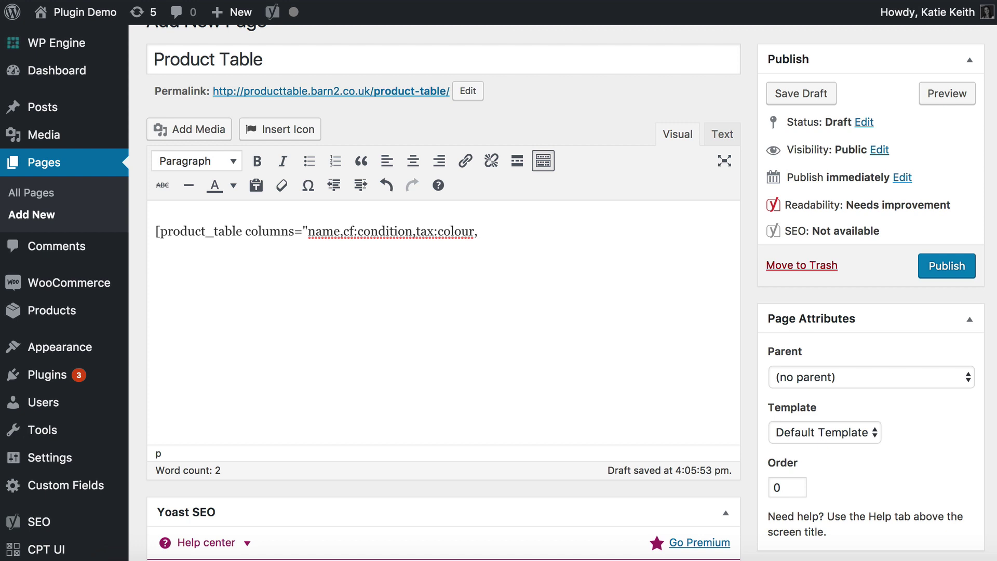
pyautogui.write('price,add-')
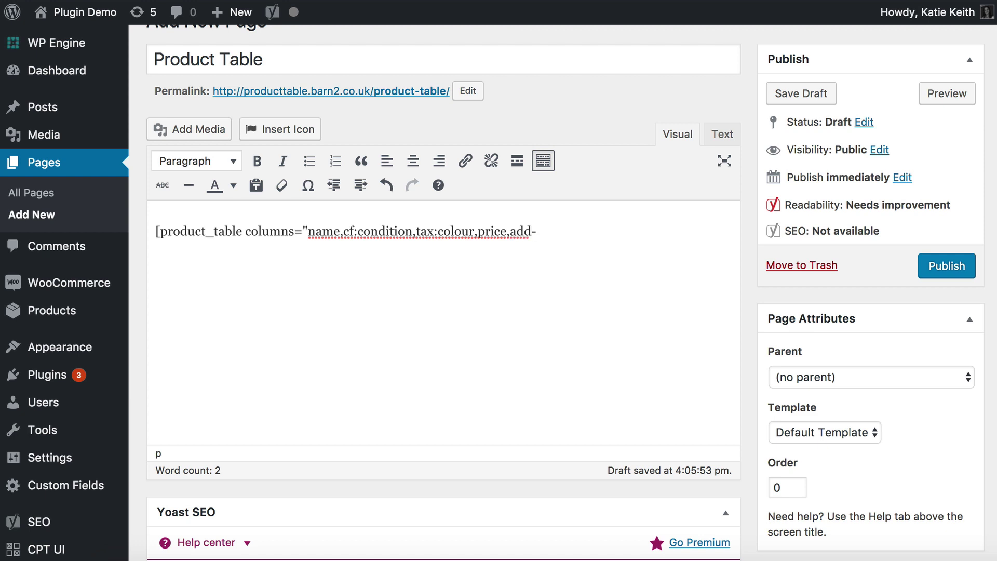
pyautogui.write('to-cart"]')
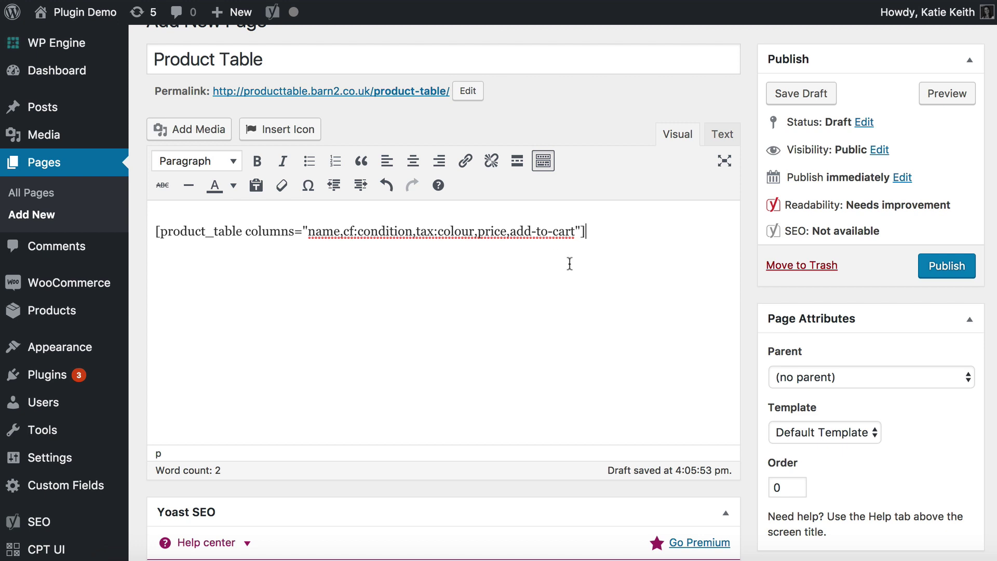
# Publish the Product Table page and view it on the live site
pyautogui.click(929, 265)
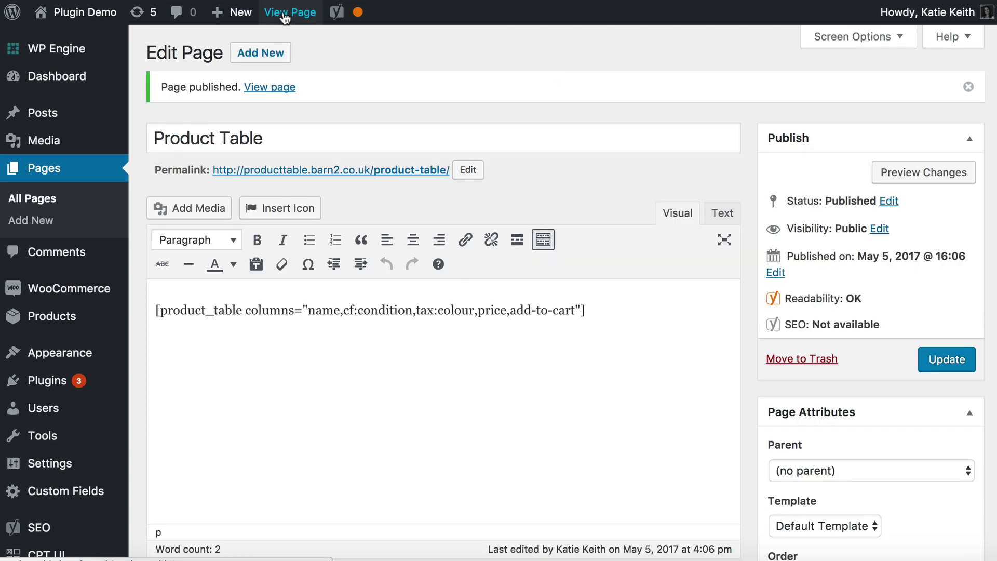
pyautogui.click(285, 15)
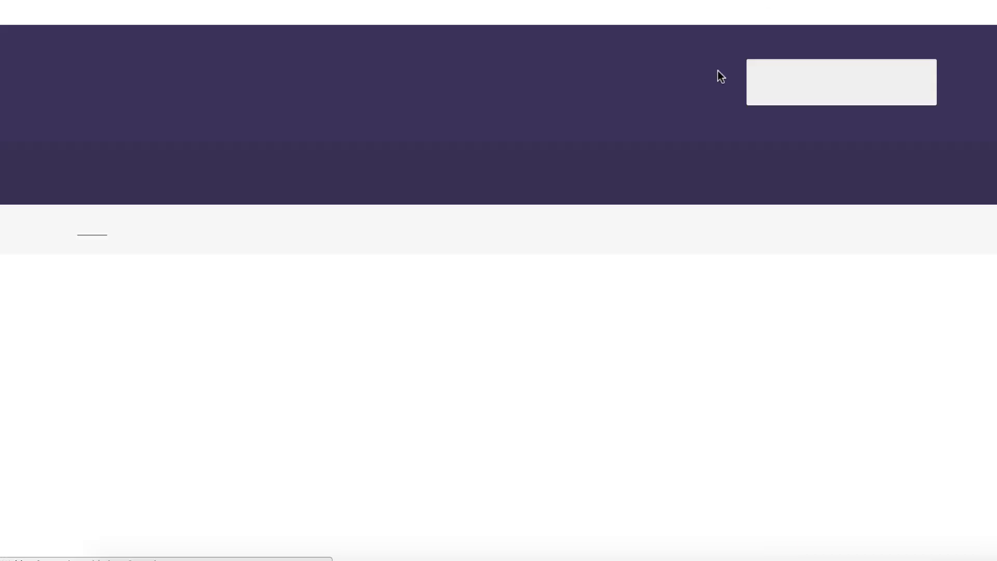
pyautogui.scroll(-3, 527, 326)
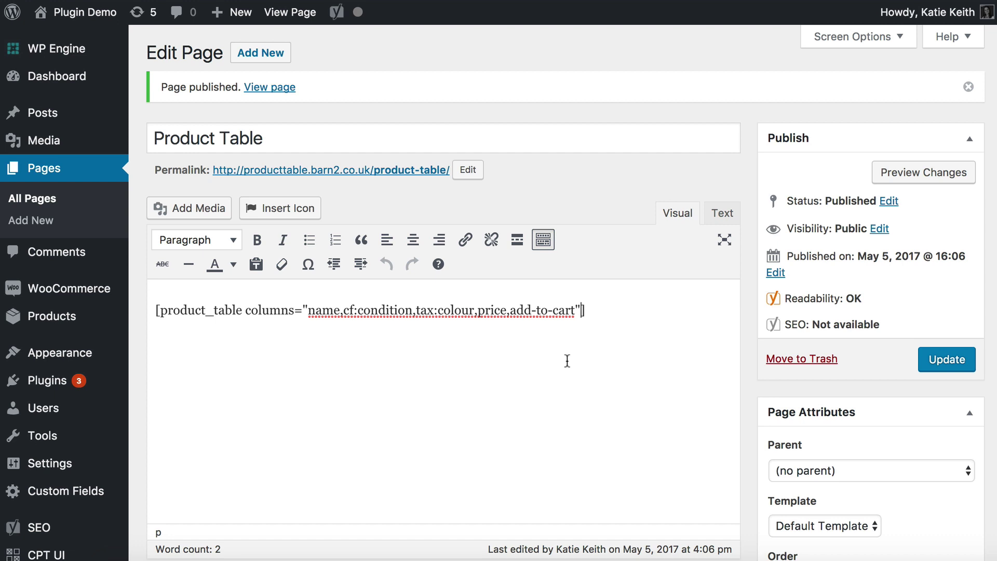
# Add category="88" to the product_table shortcode and update the page
pyautogui.write('category')
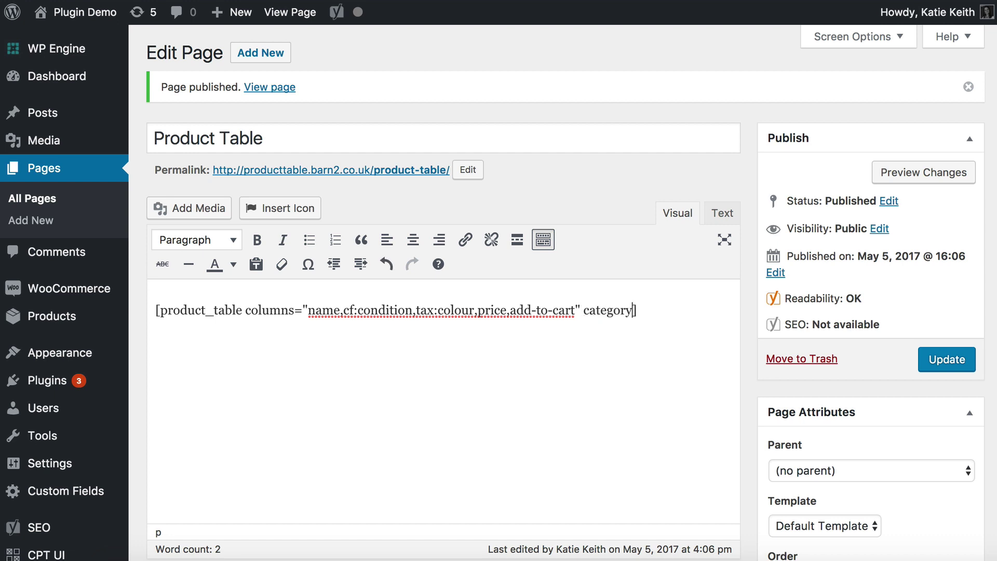
pyautogui.write('=""')
pyautogui.write('88')
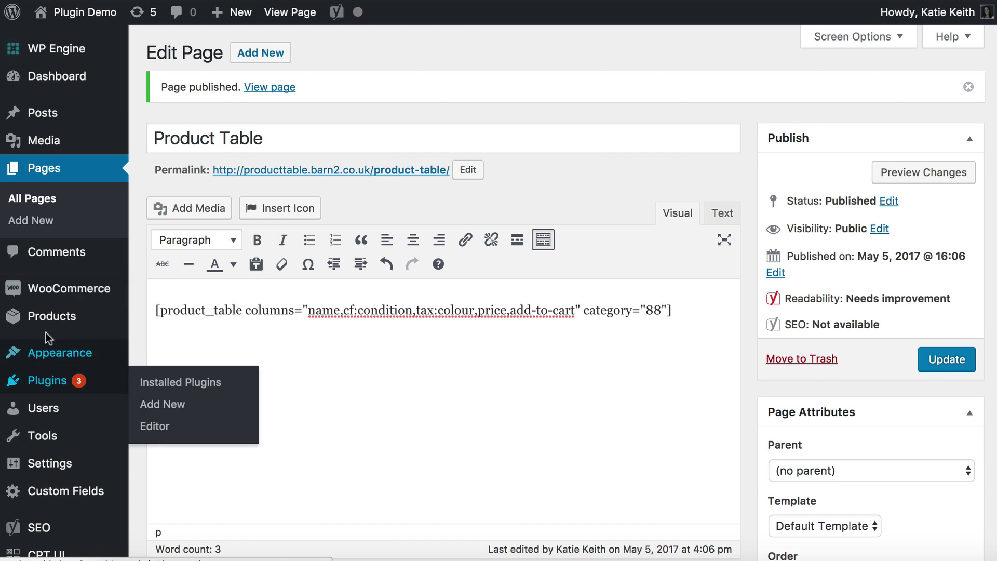
pyautogui.moveTo(51, 313)
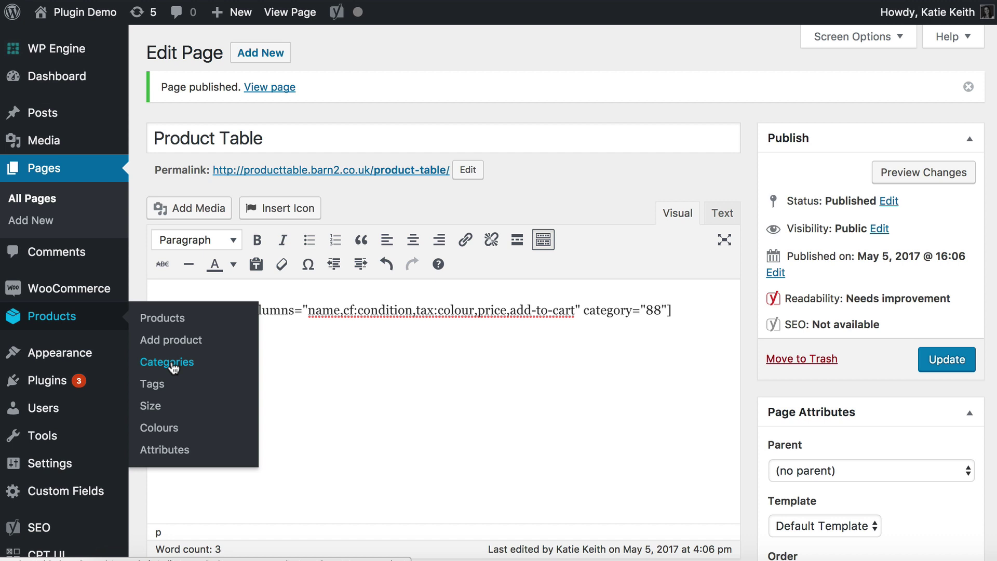
pyautogui.moveTo(645, 310)
pyautogui.mouseDown()
pyautogui.moveTo(672, 310)
pyautogui.moveTo(660, 306)
pyautogui.mouseUp()
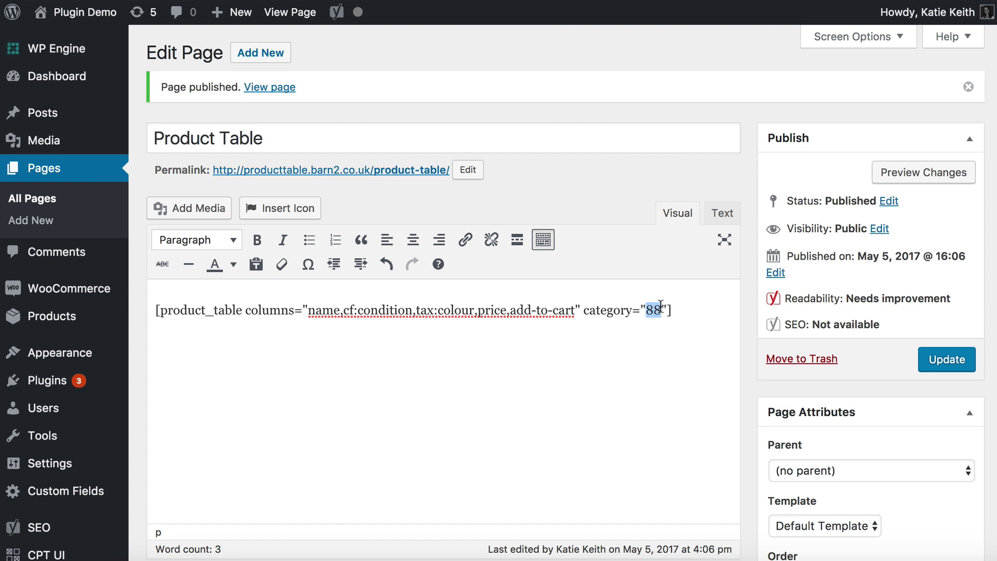
pyautogui.click(672, 310)
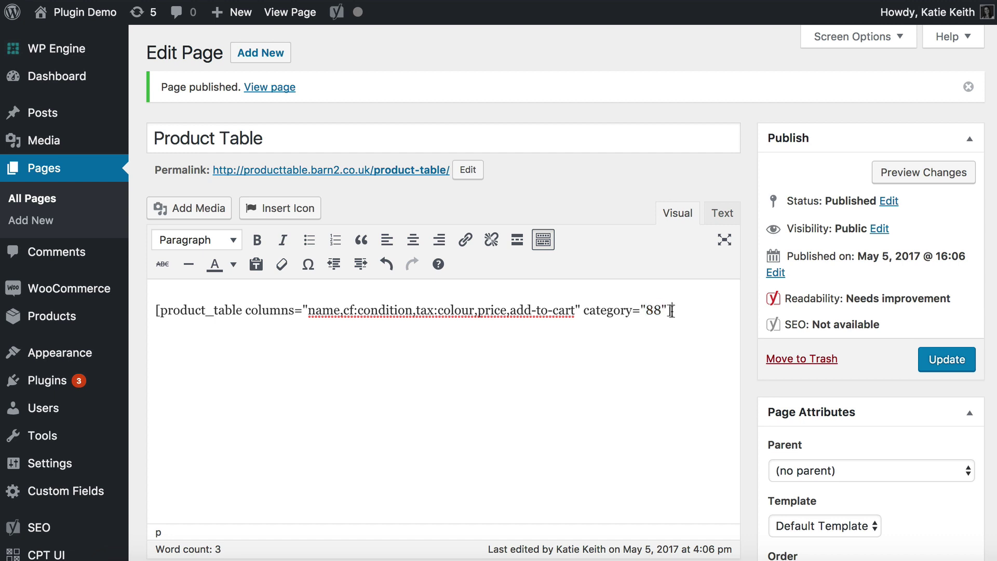
pyautogui.click(939, 350)
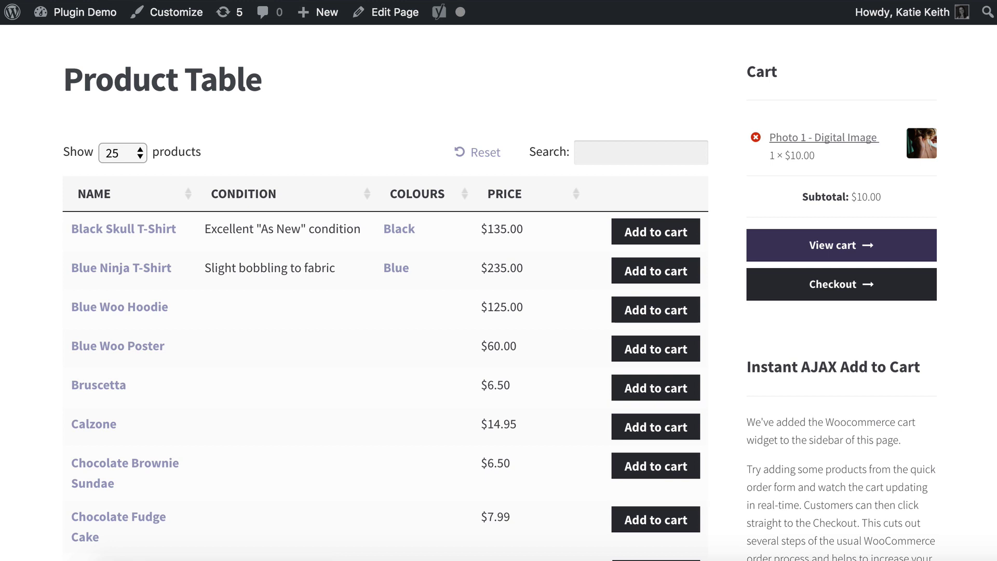
# Reload the live Product Table page and review the listed products with their condition and colours
pyautogui.press('super+r')
pyautogui.scroll(-2, 289, 366)
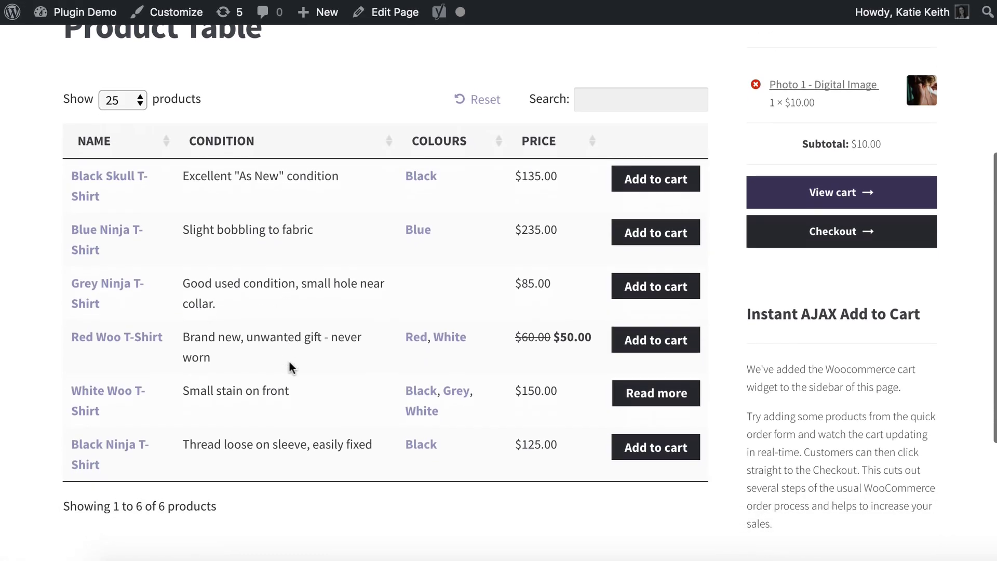
pyautogui.scroll(3, 289, 367)
pyautogui.scroll(-1, 289, 361)
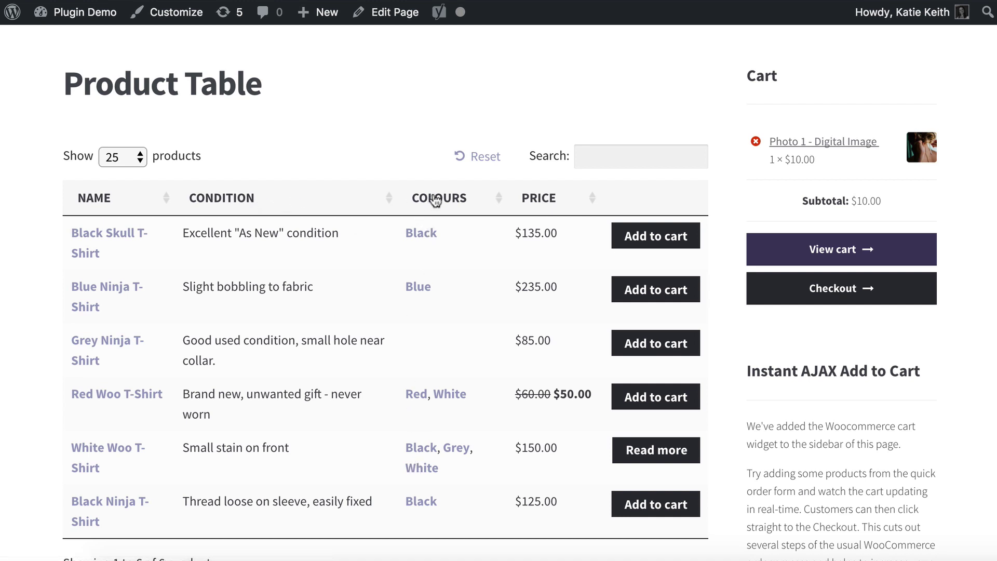
# Sort the product table in descending order by Condition, then by Colours
pyautogui.click(234, 201)
pyautogui.click(240, 194)
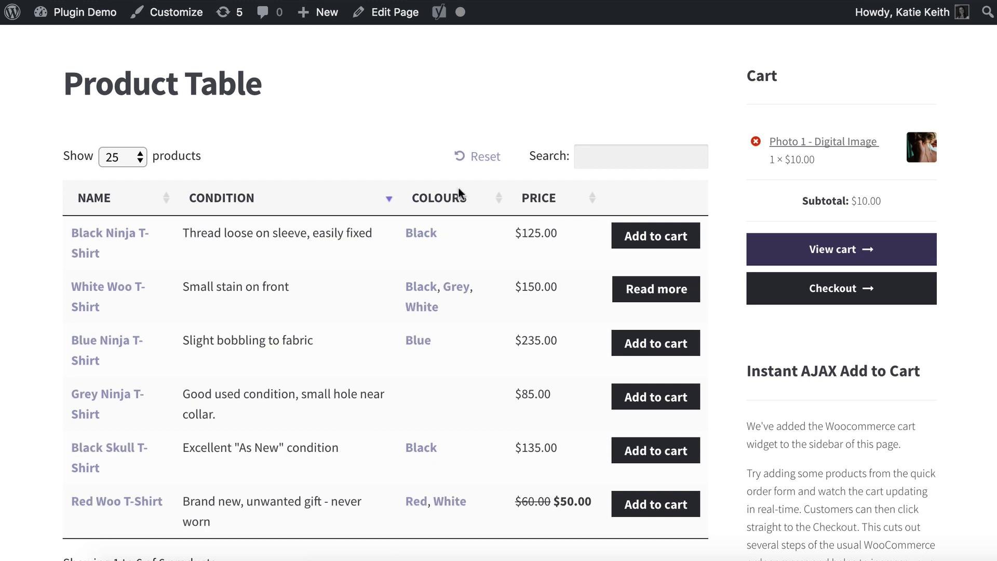
pyautogui.click(463, 197)
pyautogui.click(464, 197)
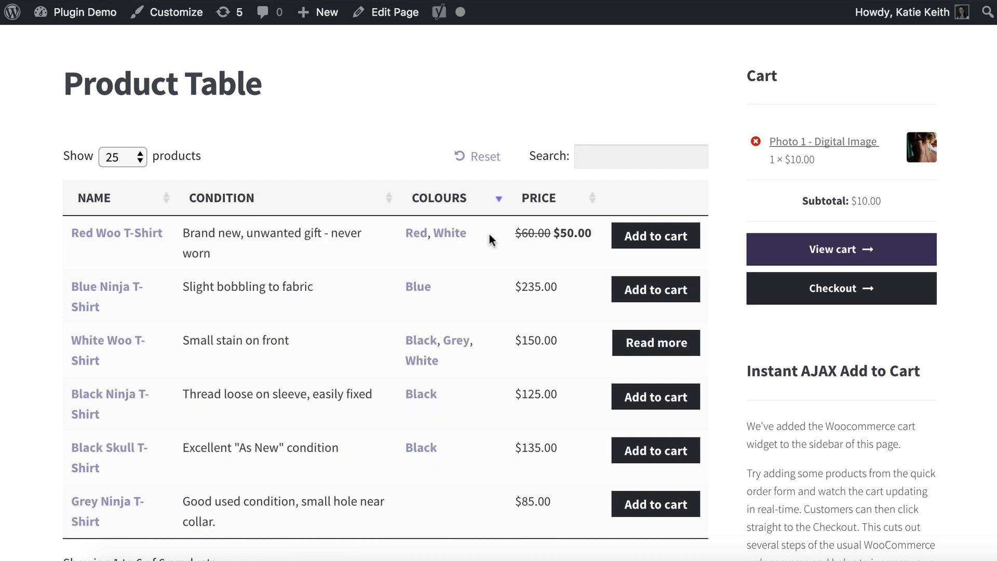
# Filter the product table by the colours Black, Grey, White and Red in turn
pyautogui.click(421, 340)
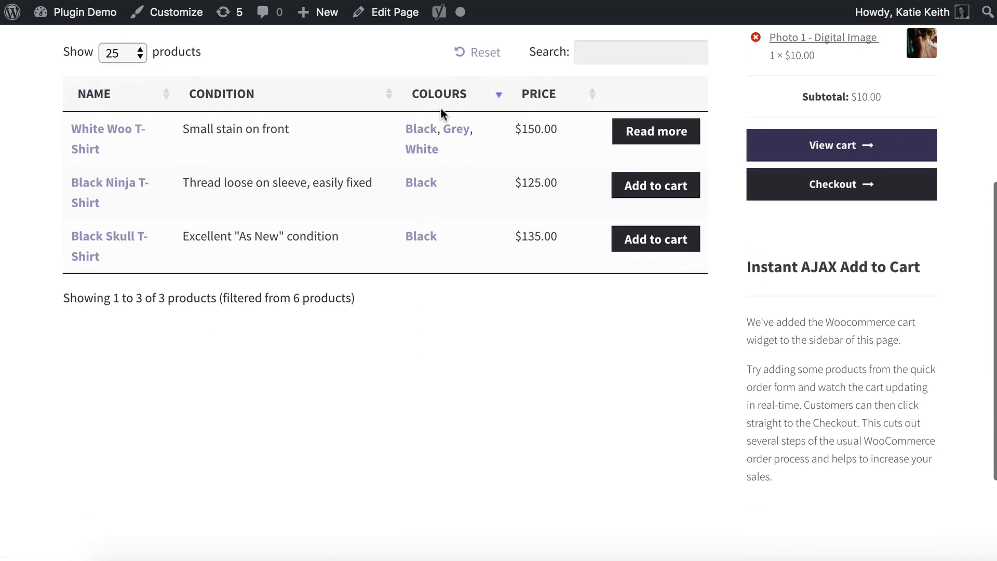
pyautogui.click(456, 129)
pyautogui.click(426, 149)
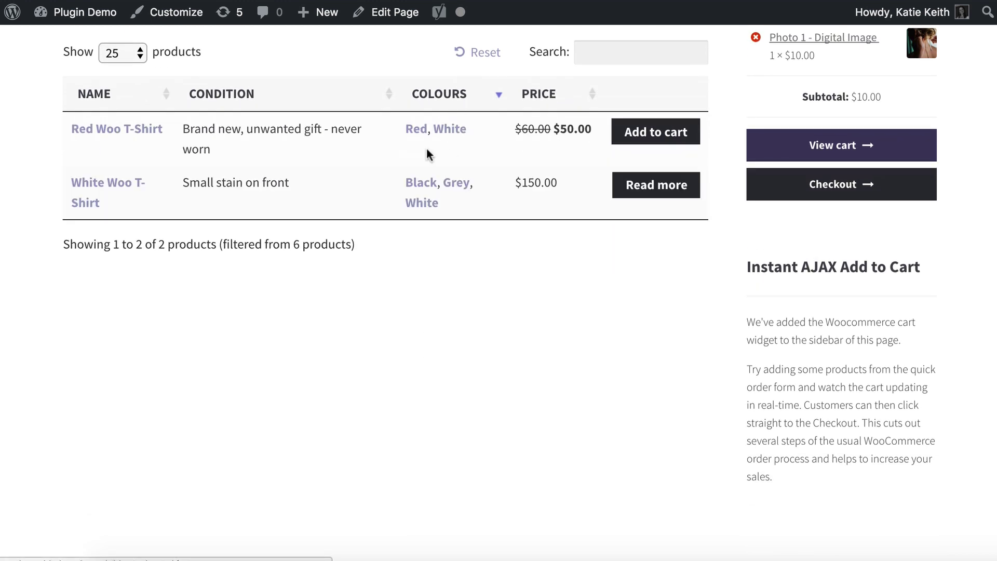
pyautogui.click(424, 130)
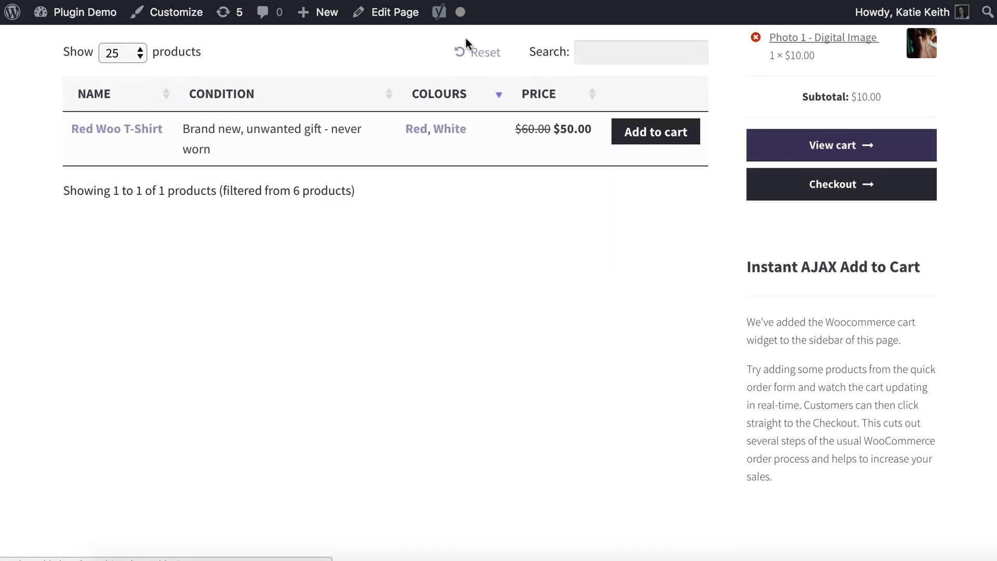
# Reset the product table's filters and filter it by the colour Red again
pyautogui.click(475, 52)
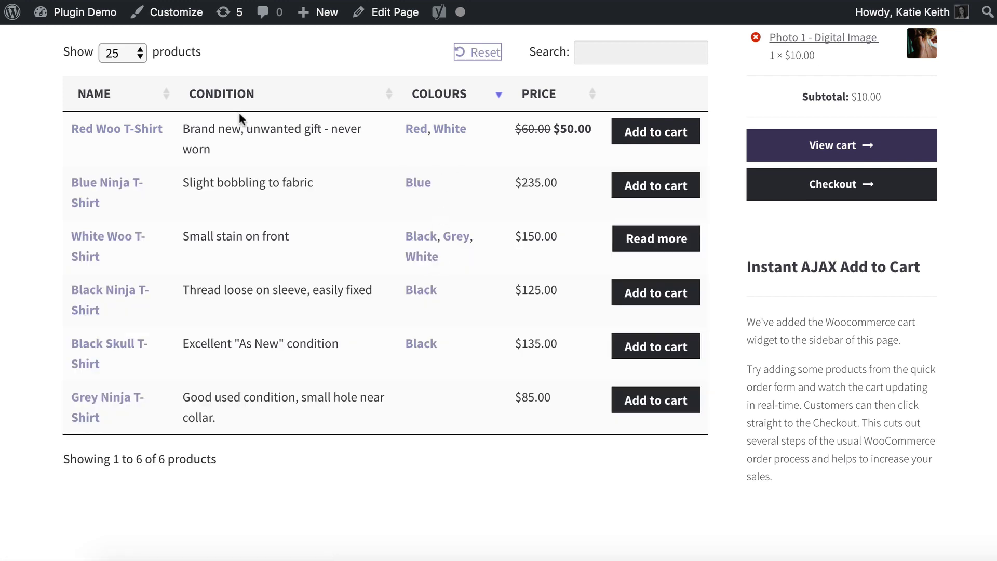
pyautogui.scroll(2, 238, 113)
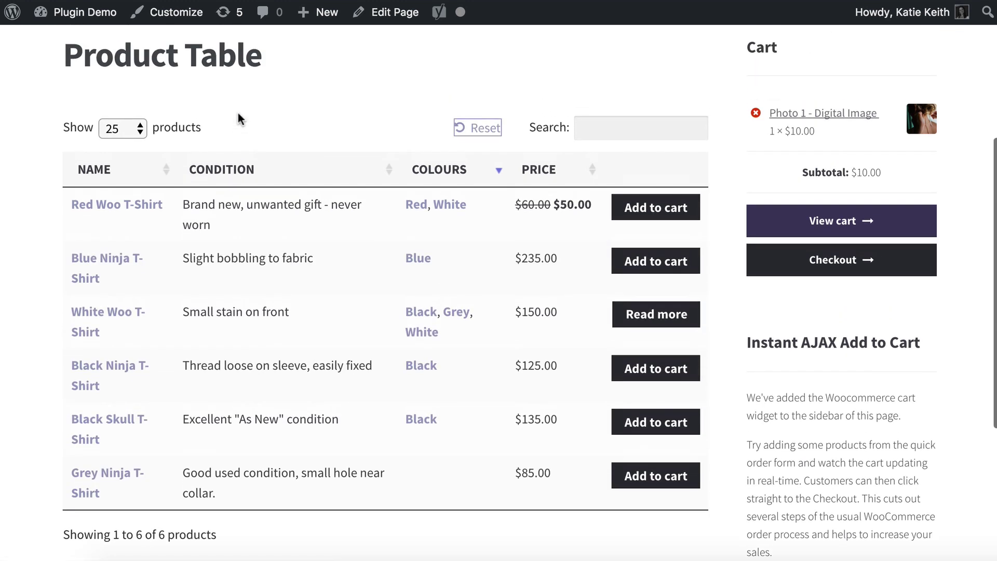
pyautogui.click(418, 210)
pyautogui.scroll(-2, 416, 211)
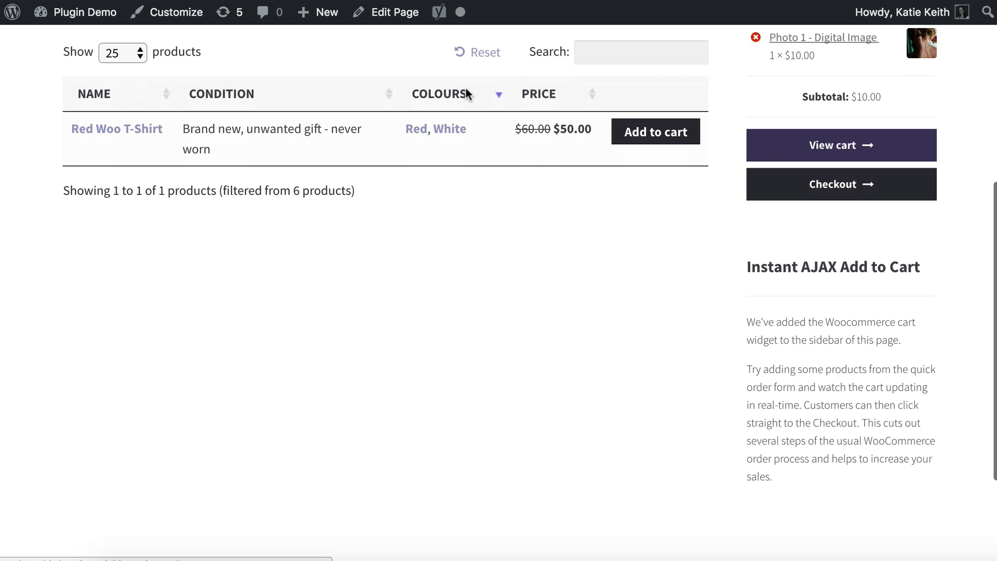
# Reset the product table's filters, filter it by the colour Black, and reset it again
pyautogui.click(487, 56)
pyautogui.scroll(2, 487, 58)
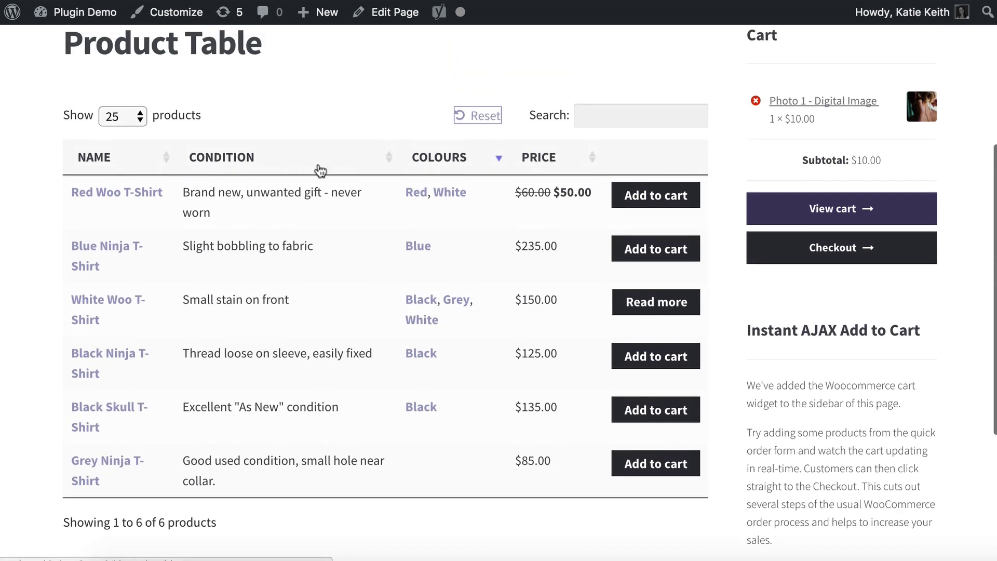
pyautogui.click(421, 302)
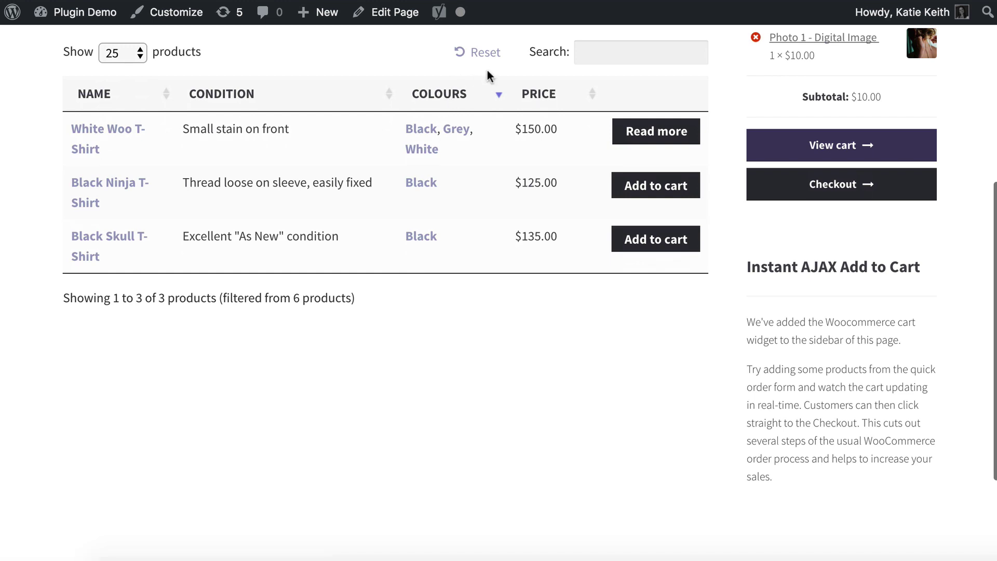
pyautogui.click(487, 56)
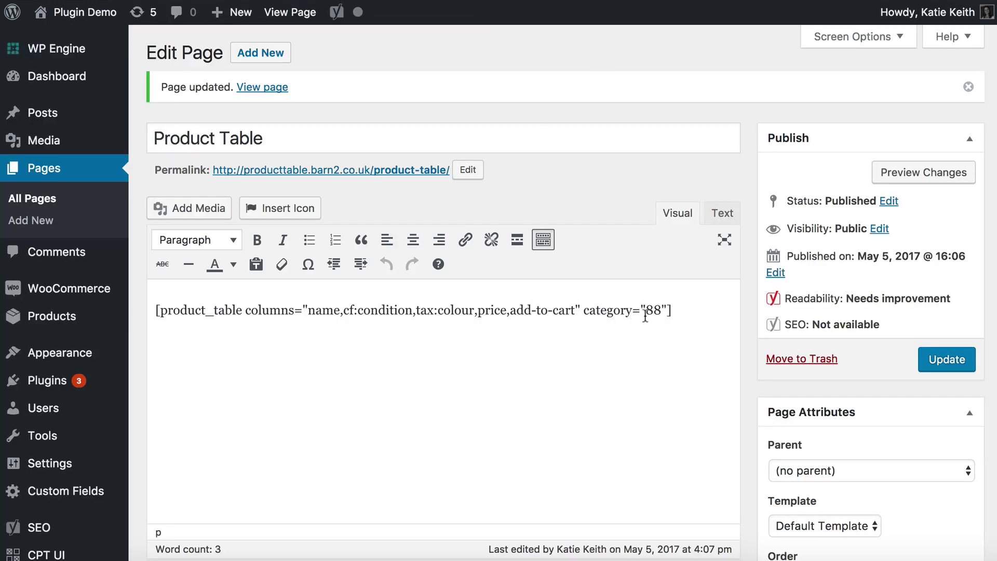
# Add filters="true" after the category in the product_table shortcode and update the page
pyautogui.click(665, 310)
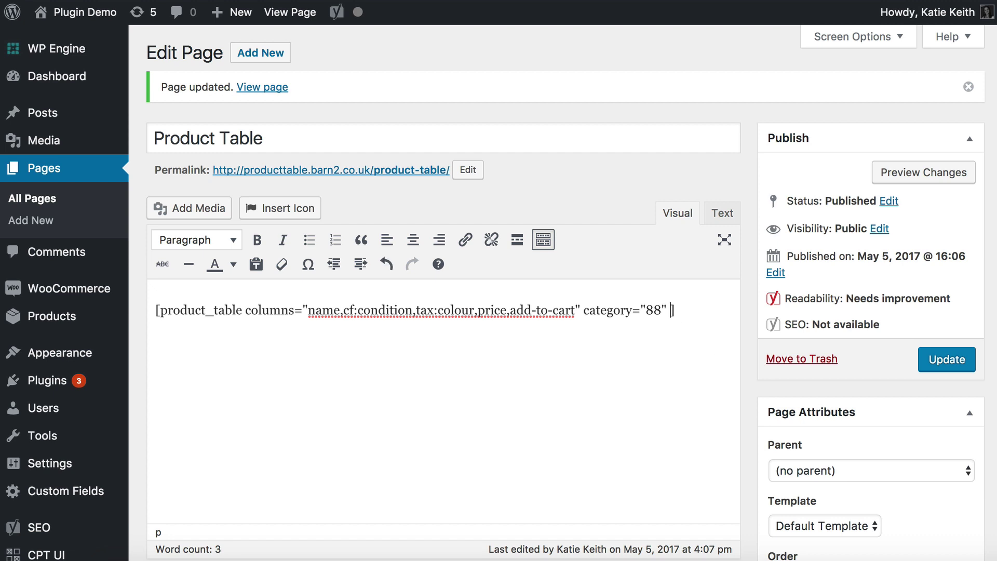
pyautogui.write('filters="true')
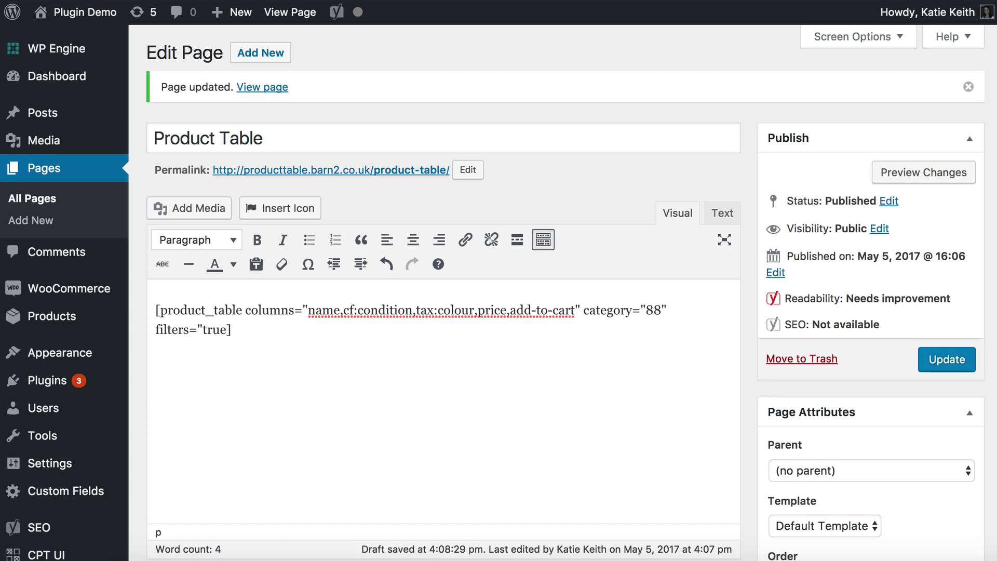
pyautogui.click(932, 357)
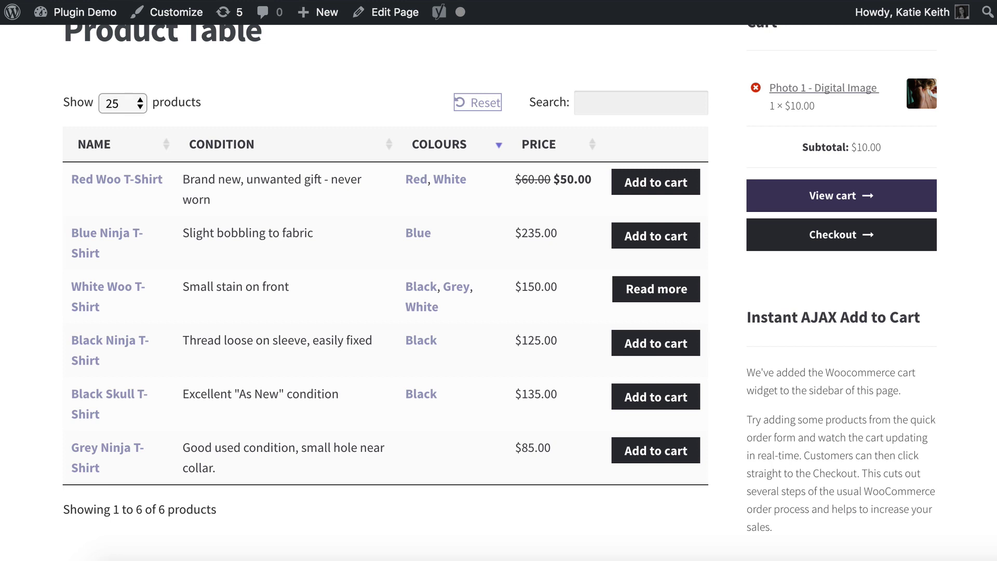
# Reload the live Product Table page and examine the options offered by the Colours filter
pyautogui.press('super+r')
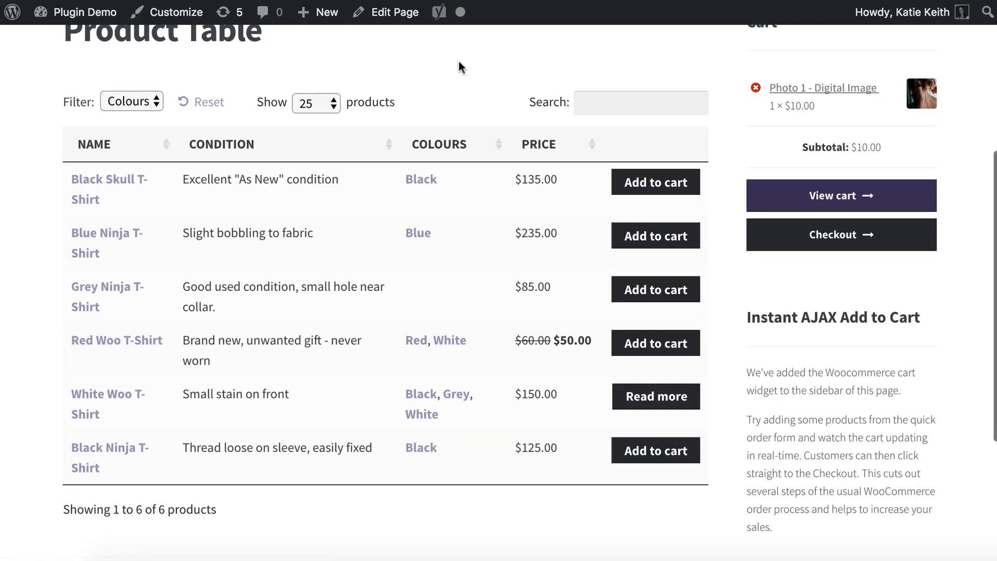
pyautogui.scroll(1, 445, 77)
pyautogui.click(139, 136)
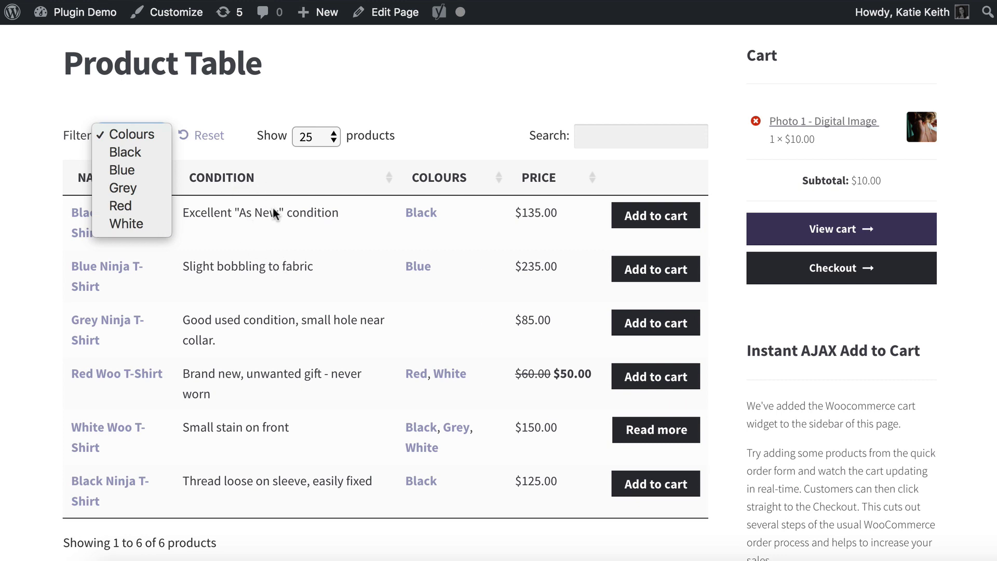
pyautogui.click(395, 95)
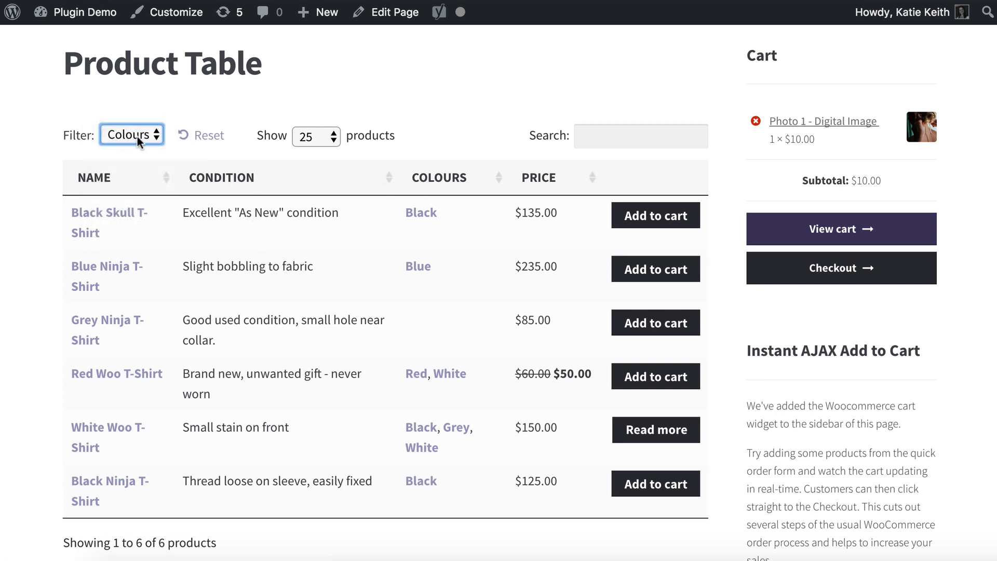
# Filter the product table with the Colours filter by Black, Red, Grey and White in turn, ending on Black
pyautogui.click(153, 133)
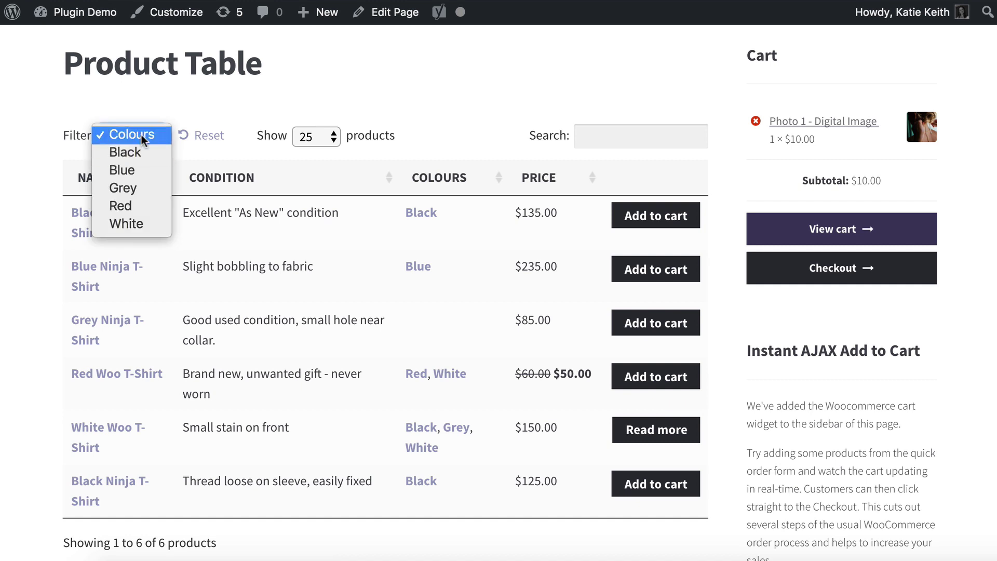
pyautogui.click(141, 135)
pyautogui.click(142, 134)
pyautogui.click(135, 151)
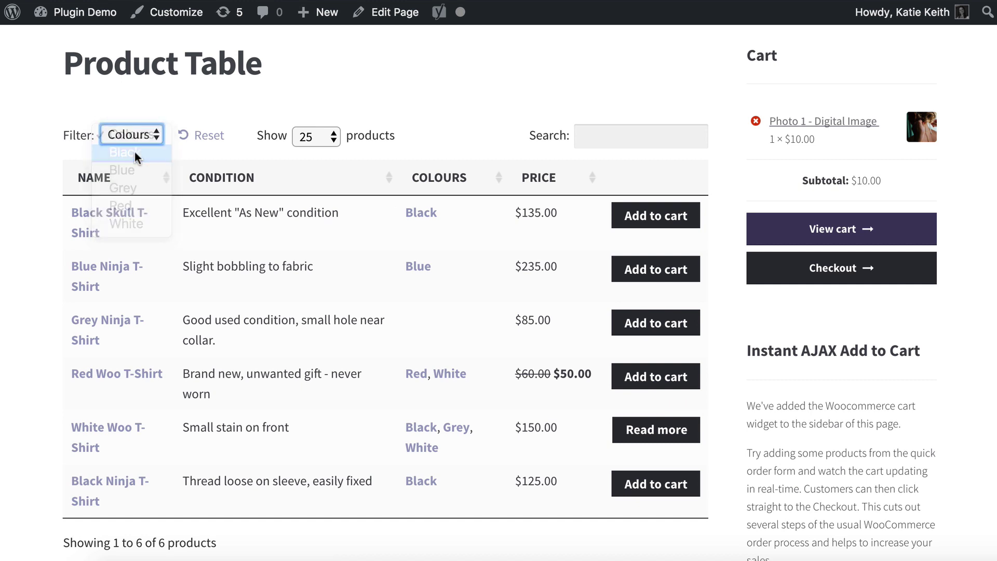
pyautogui.click(135, 135)
pyautogui.click(136, 188)
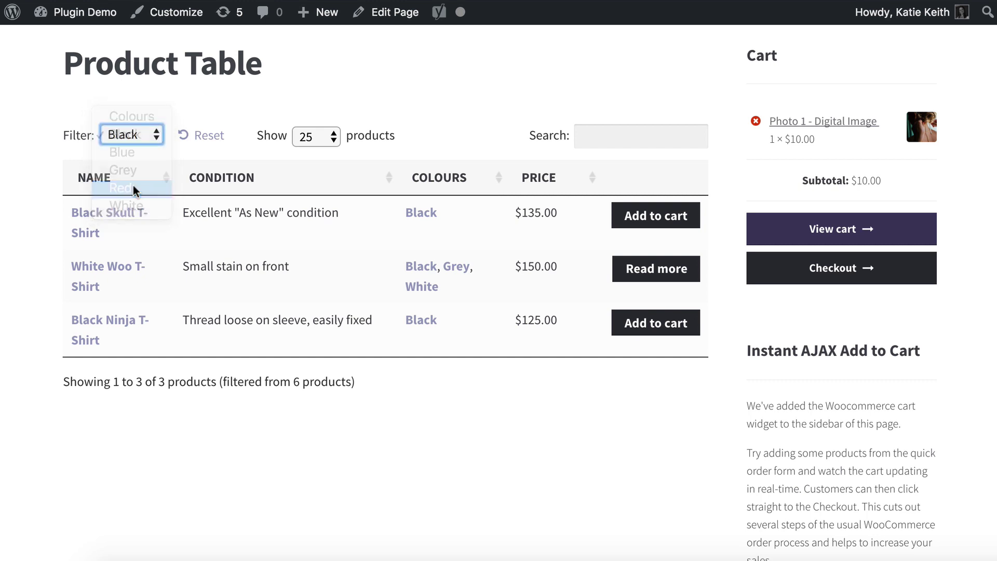
pyautogui.click(132, 134)
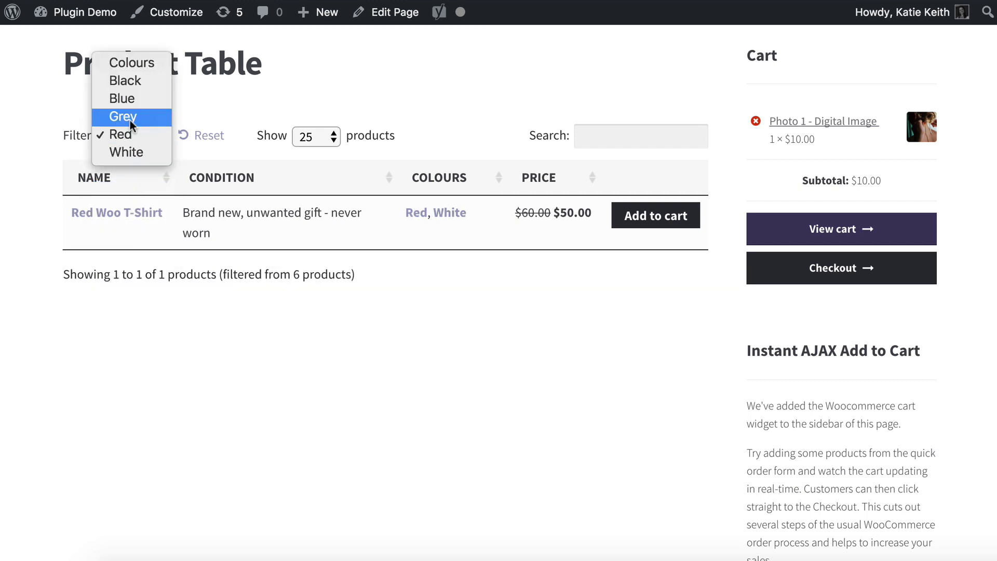
pyautogui.click(130, 120)
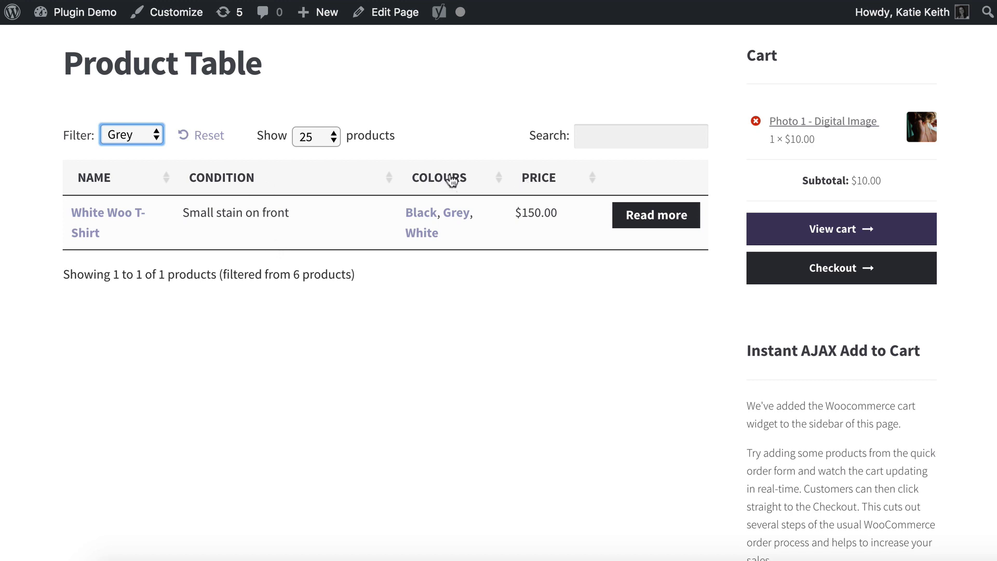
pyautogui.click(141, 138)
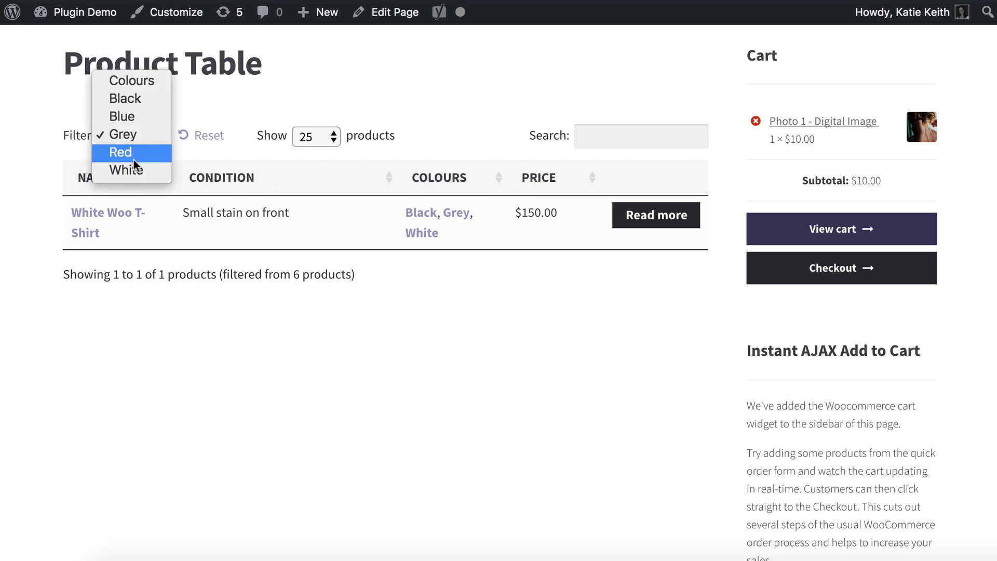
pyautogui.click(132, 172)
pyautogui.click(140, 136)
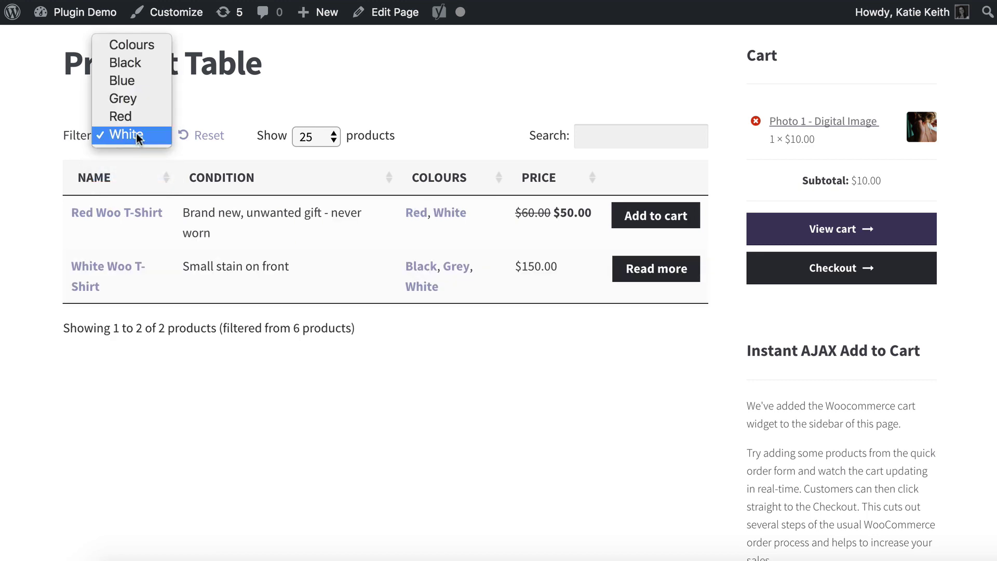
pyautogui.click(137, 64)
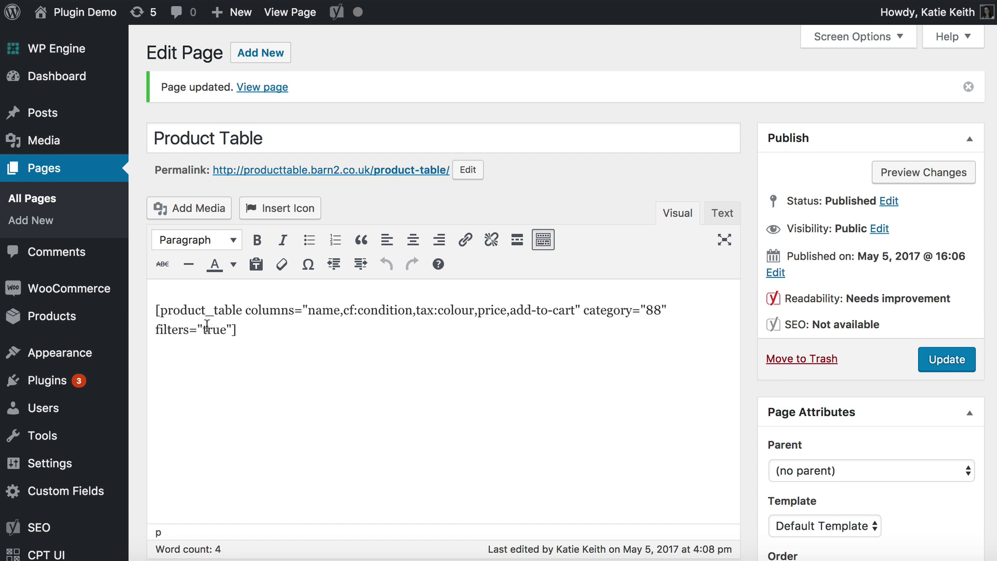
# Replace the shortcode's filters value with tax:colour, matching the taxonomy column, and update the page
pyautogui.moveTo(207, 325); pyautogui.dragTo(225, 326)
pyautogui.write('tax:')
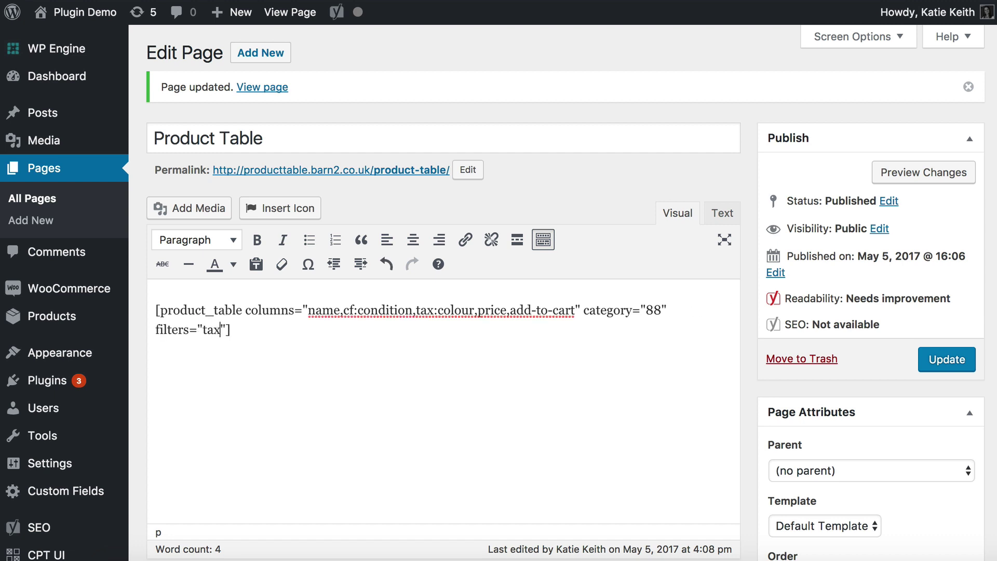
pyautogui.write('colour')
pyautogui.moveTo(197, 331); pyautogui.dragTo(262, 330)
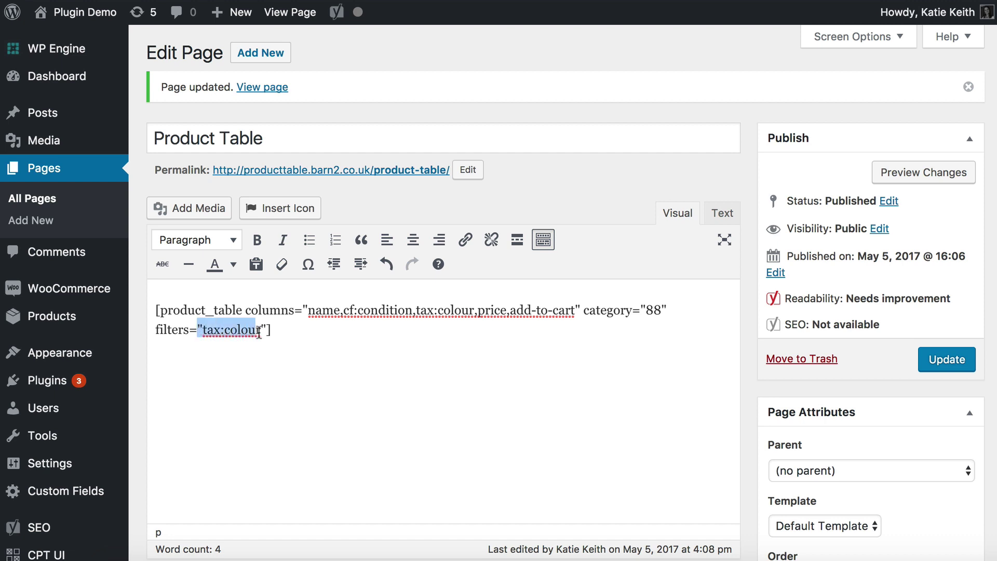
pyautogui.moveTo(416, 310); pyautogui.dragTo(474, 310)
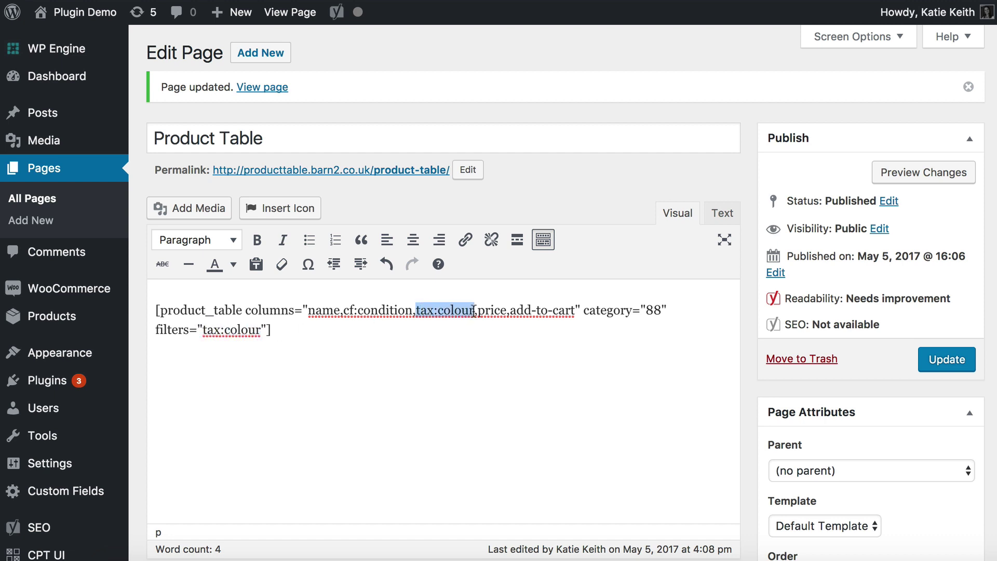
pyautogui.click(248, 329)
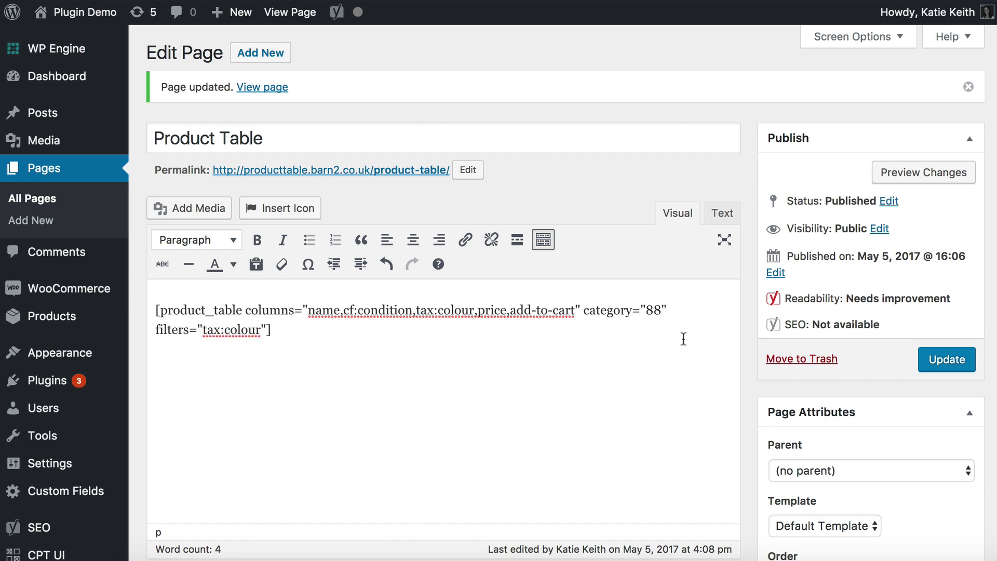
pyautogui.click(964, 370)
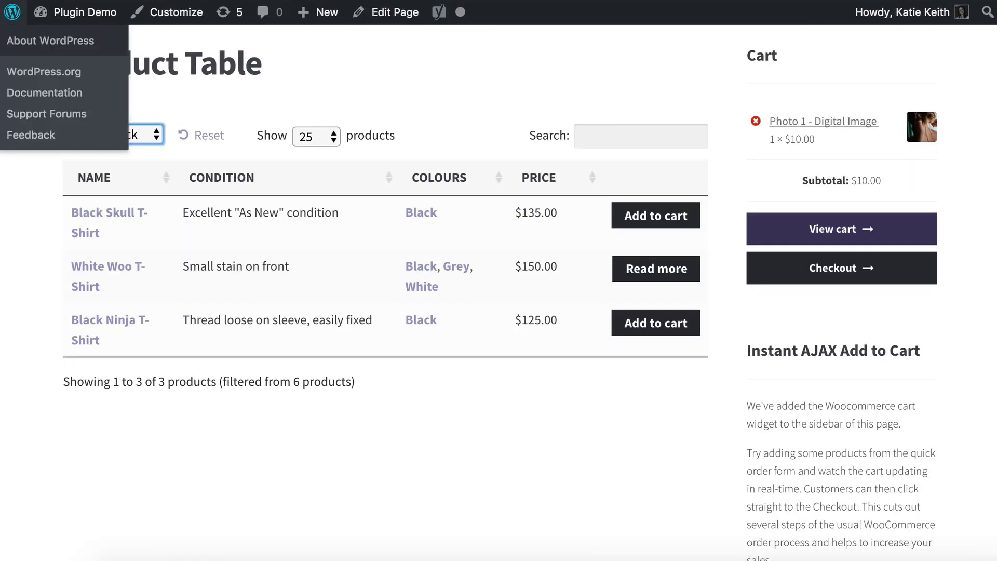
# Reload the live page, filter the products by Black and then Blue, and set the filter back to Colours
pyautogui.press('super+r')
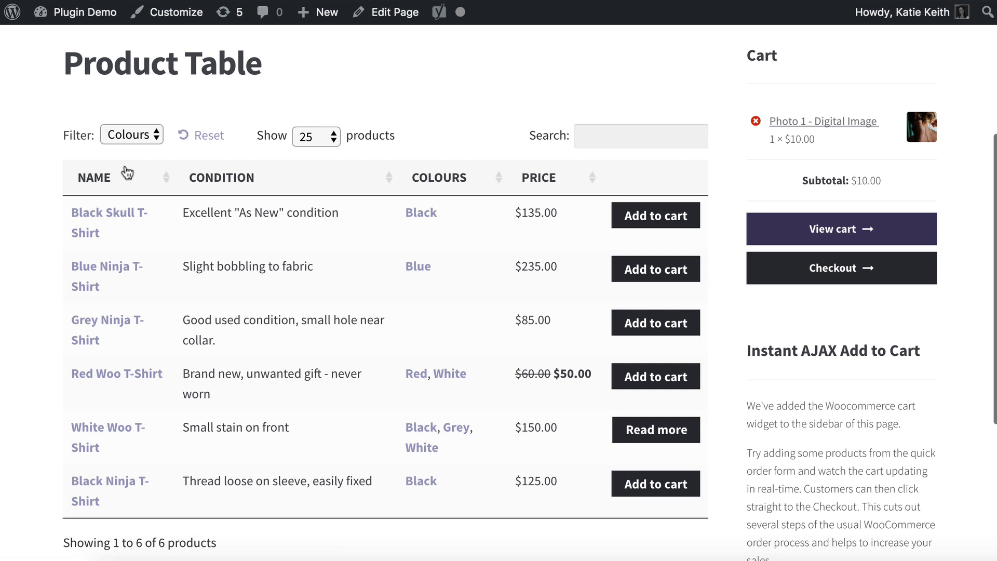
pyautogui.click(132, 135)
pyautogui.click(138, 152)
pyautogui.click(136, 133)
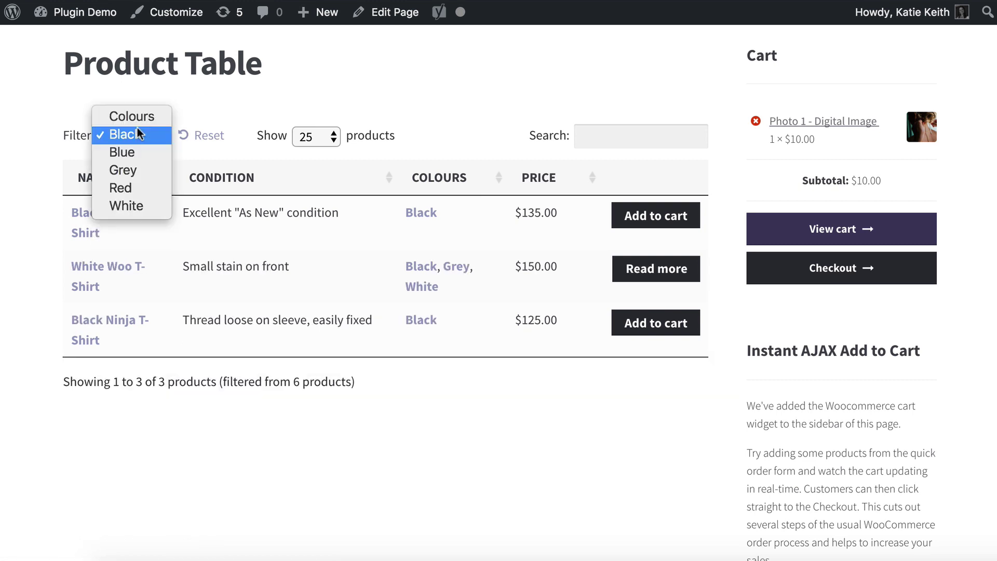
pyautogui.click(133, 155)
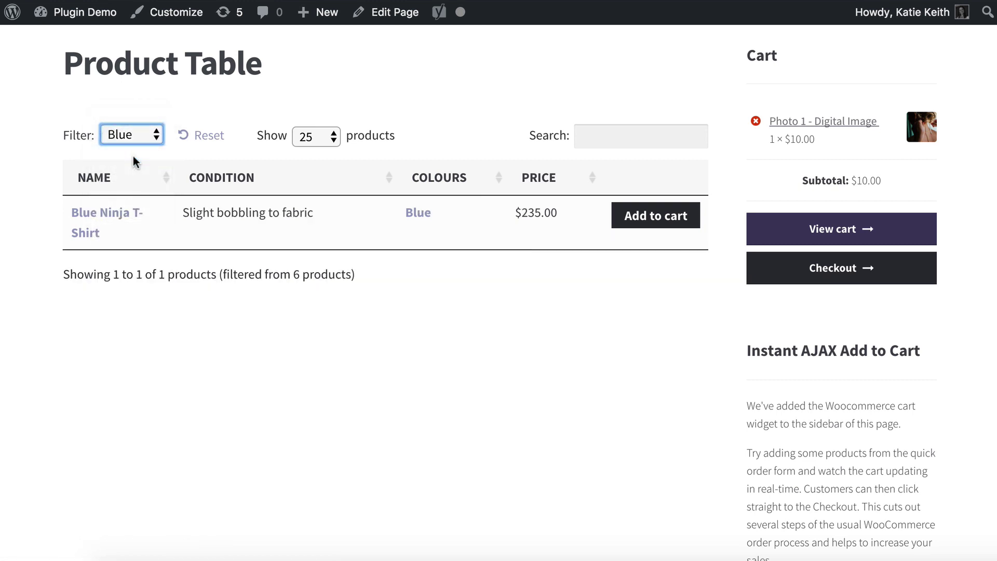
pyautogui.click(144, 134)
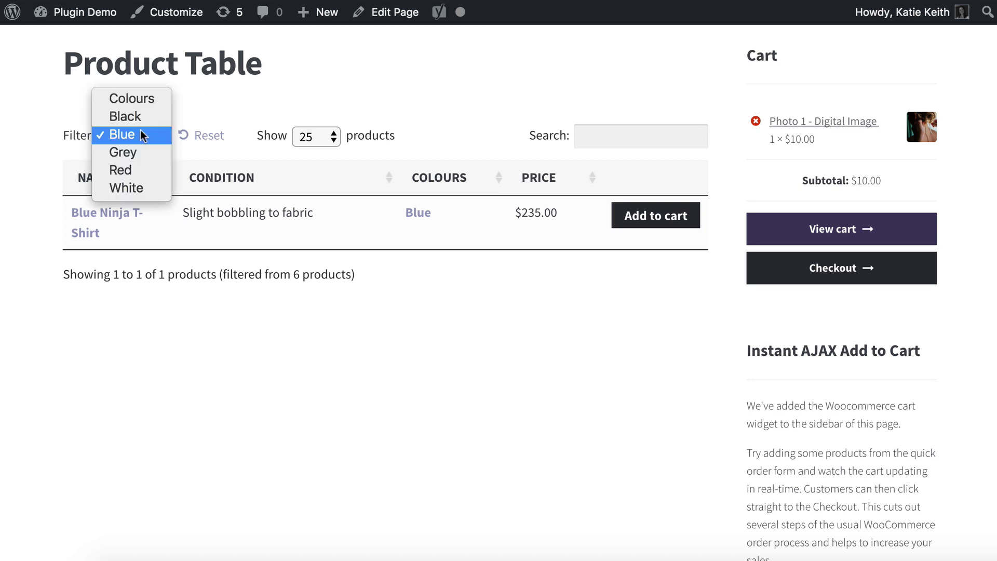
pyautogui.click(136, 101)
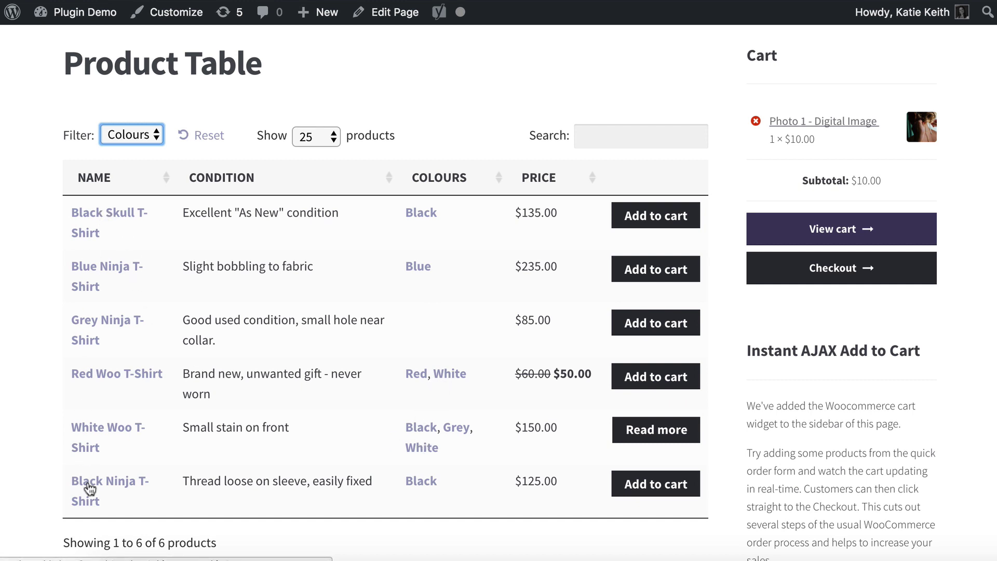
# Open the Black Skull T-Shirt product page from the product table
pyautogui.click(95, 215)
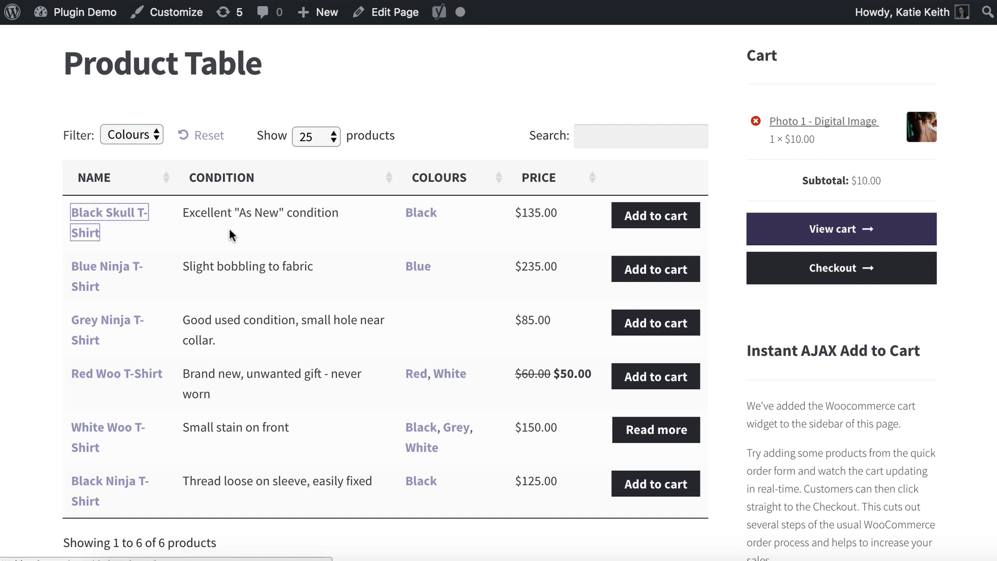